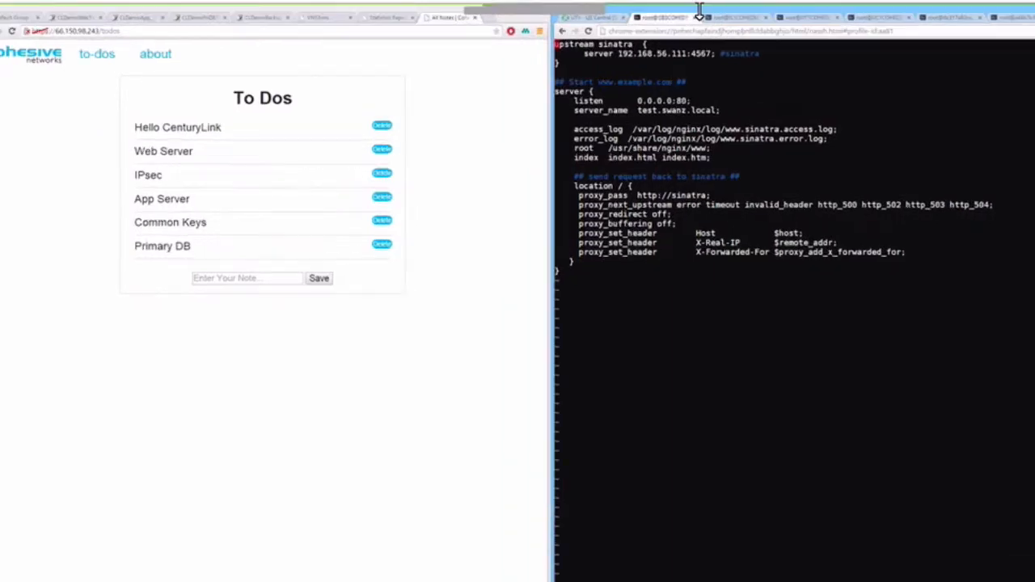
# Review nginx listening on 0.0.0.0:80 with upstream 192.168.56.111:4567, then view the CLDemoWebTier status page.
pyautogui.doubleClick(663, 100)
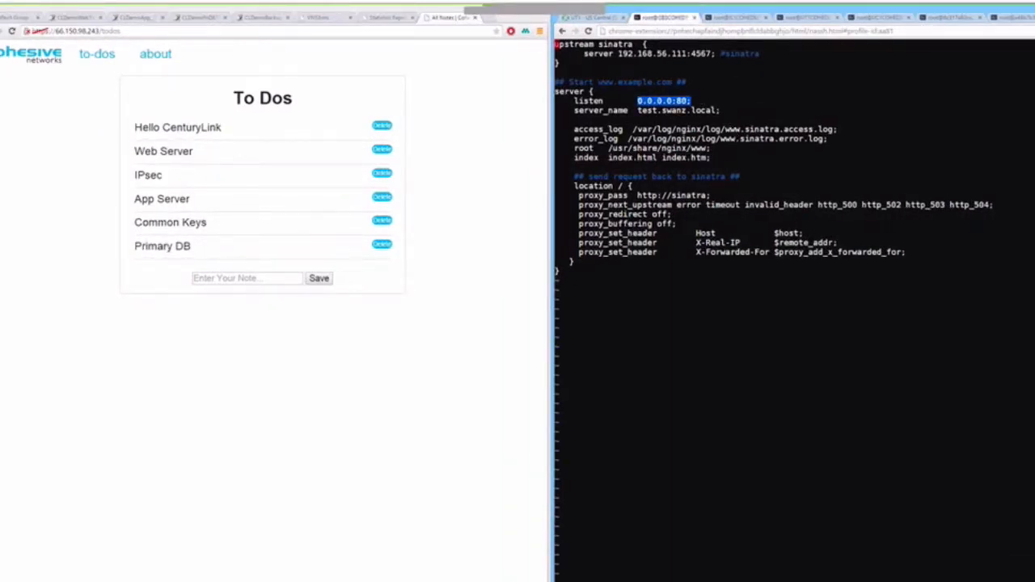
pyautogui.moveTo(711, 53); pyautogui.dragTo(618, 54)
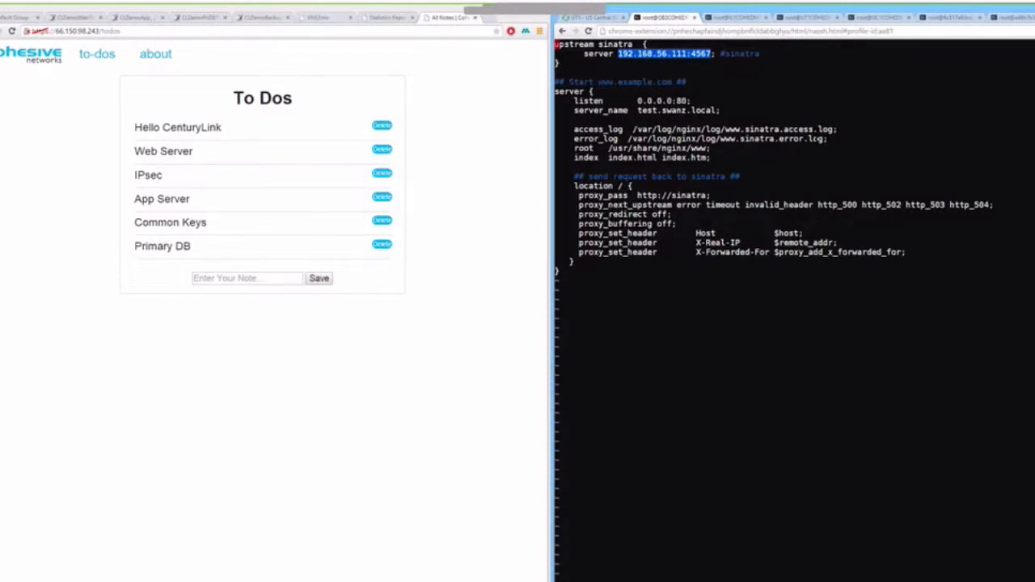
pyautogui.click(74, 18)
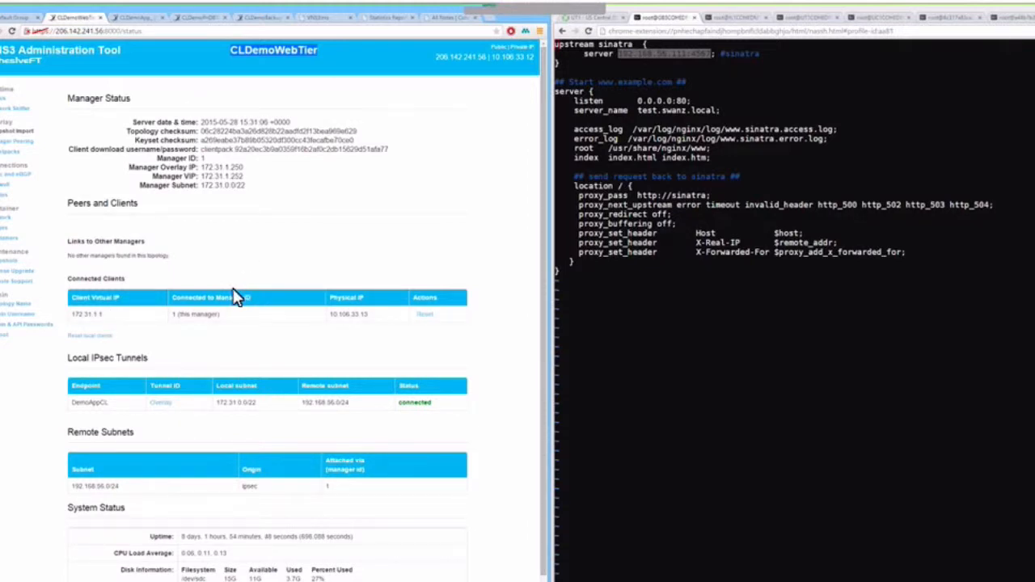
# Highlight the web tier's client IP and tunnel subnets 172.31.0.0/22 and 192.168.56.0/24, then view CLDemoApp.
pyautogui.moveTo(108, 315); pyautogui.dragTo(72, 315)
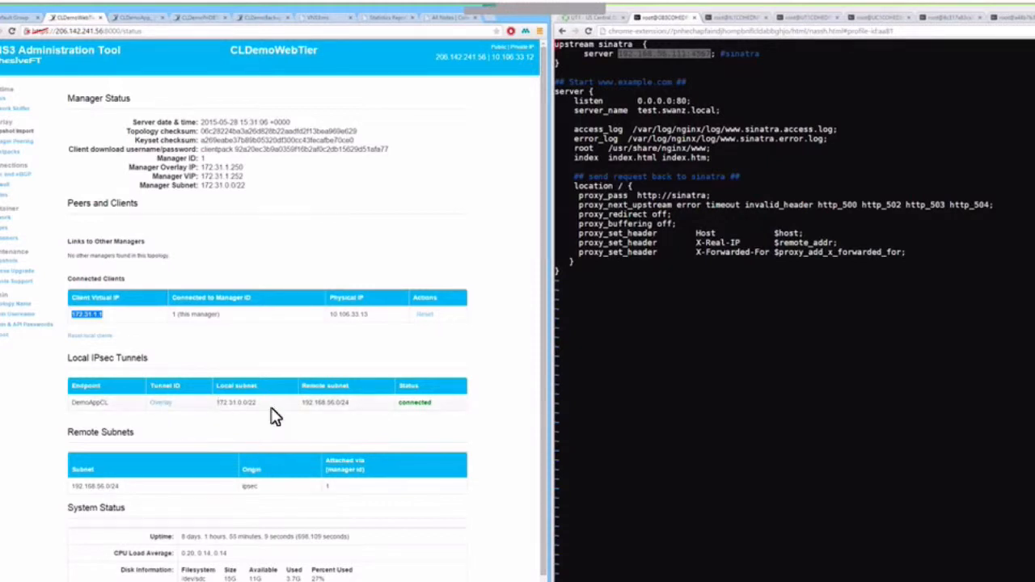
pyautogui.moveTo(258, 404); pyautogui.dragTo(223, 404)
pyautogui.click(340, 409)
pyautogui.tripleClick(307, 408)
pyautogui.moveTo(119, 486); pyautogui.dragTo(75, 489)
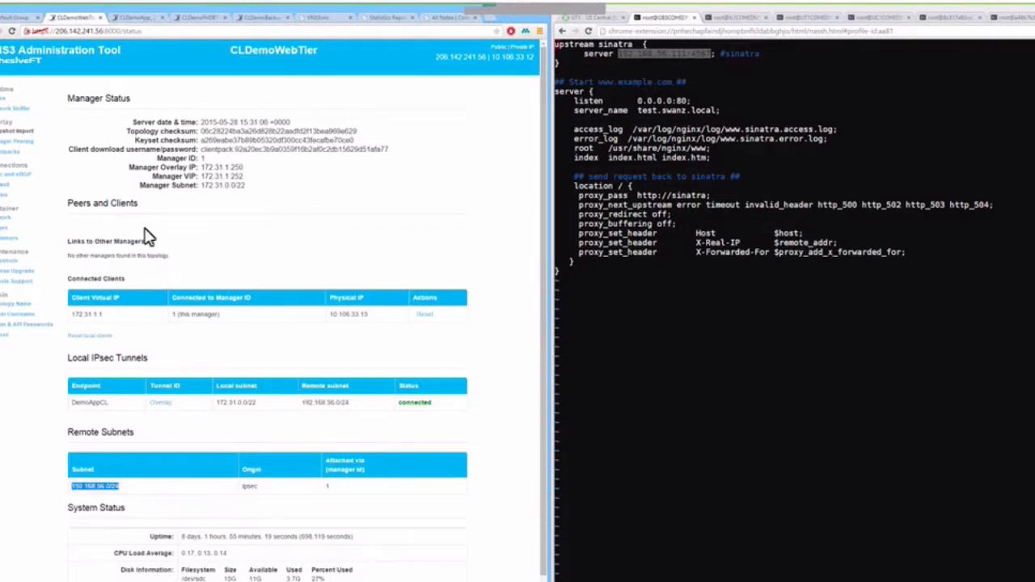
pyautogui.click(133, 20)
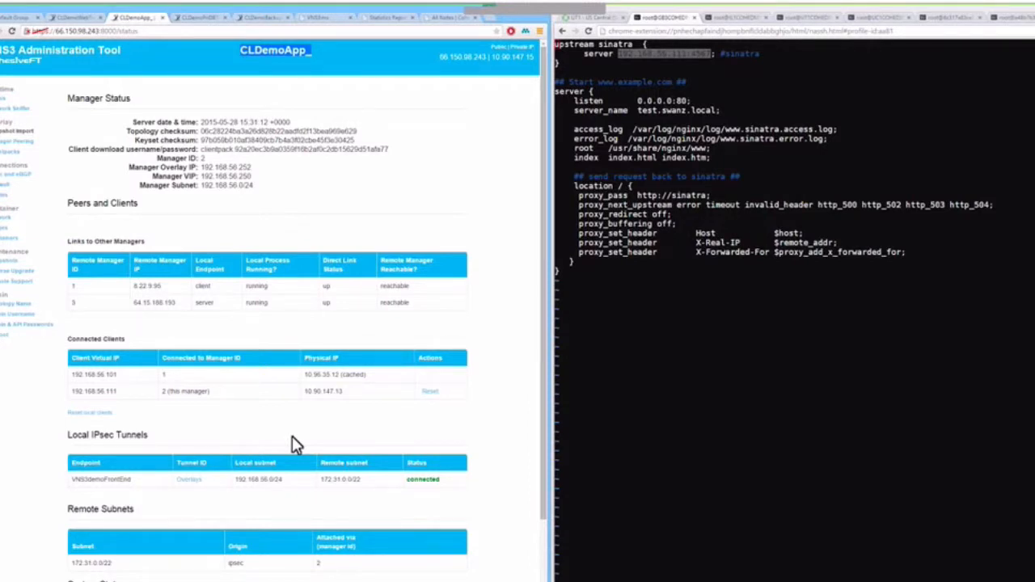
# Highlight the app tunnel's local subnet 192.168.56.0/24, then show the Sinatra source in the terminal.
pyautogui.tripleClick(259, 479)
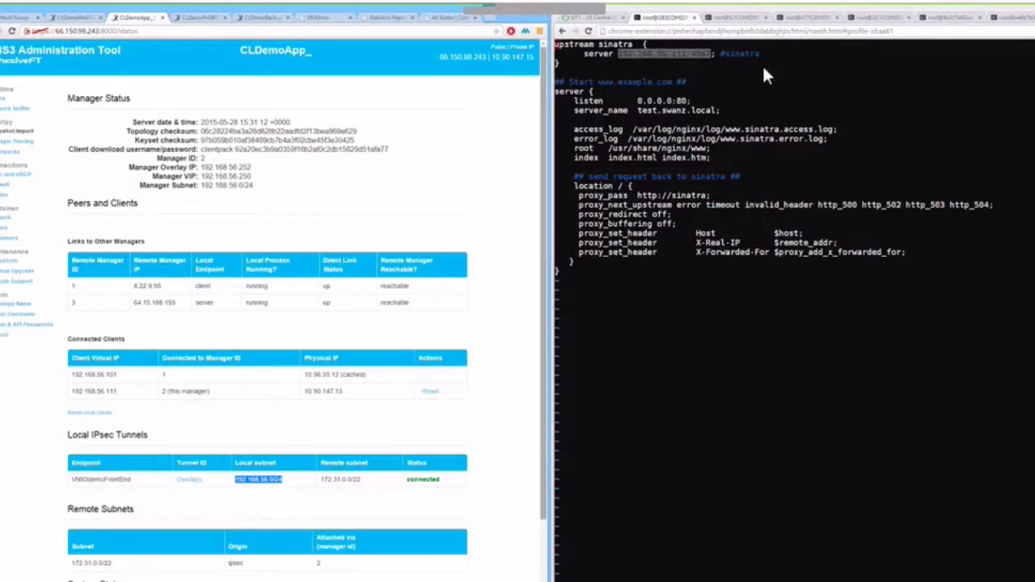
pyautogui.click(732, 18)
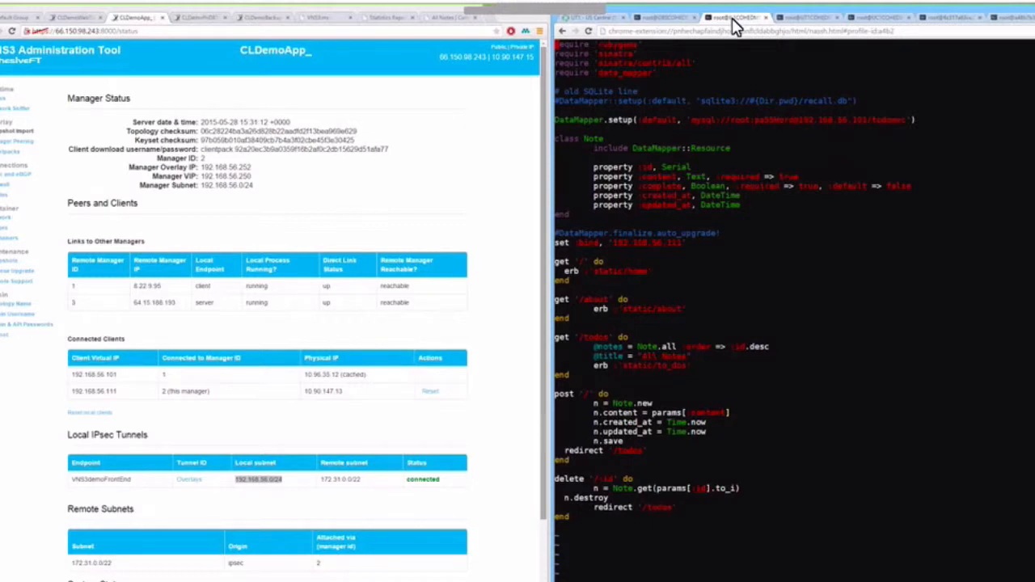
# Highlight MySQL host 192.168.56.101 and bind address 192.168.56.111, then switch to the live request log.
pyautogui.moveTo(799, 120); pyautogui.dragTo(866, 120)
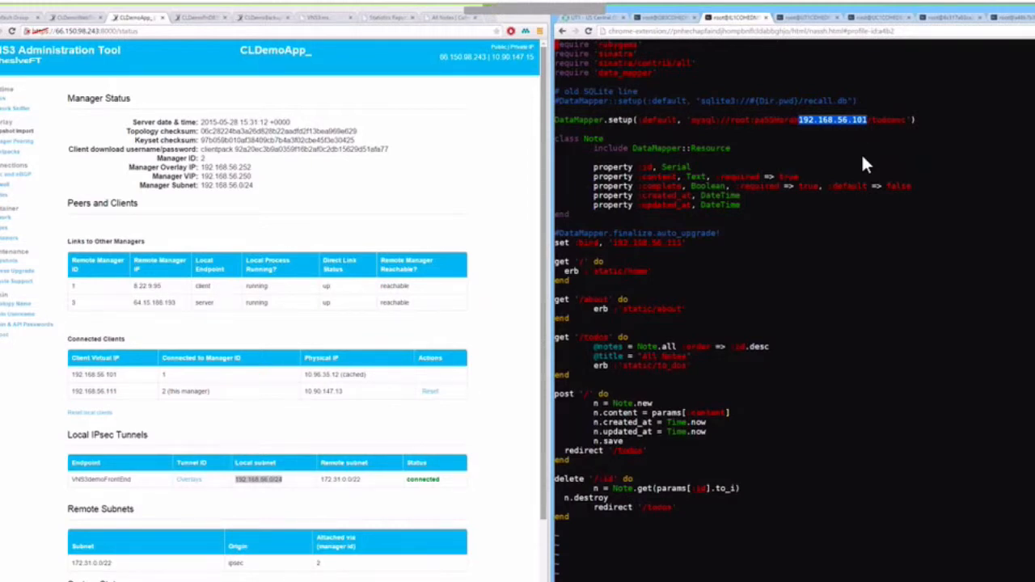
pyautogui.doubleClick(649, 243)
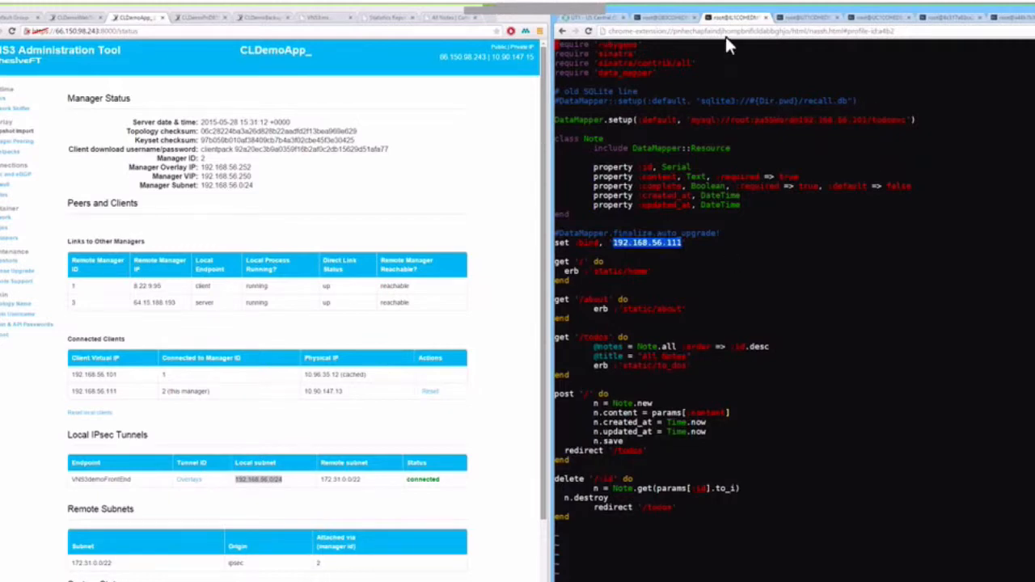
pyautogui.hotkey('ctrl', 'a')
pyautogui.press('n')
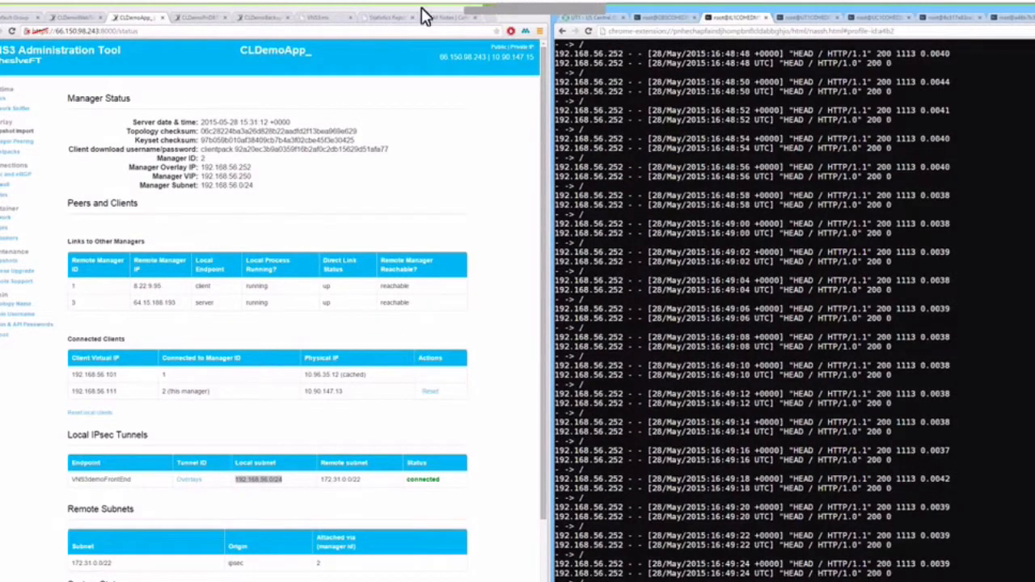
# Replace the Hello CenturyLink note with a new CenturyLink note, then view the CLDemoPriDBTier status page.
pyautogui.click(442, 18)
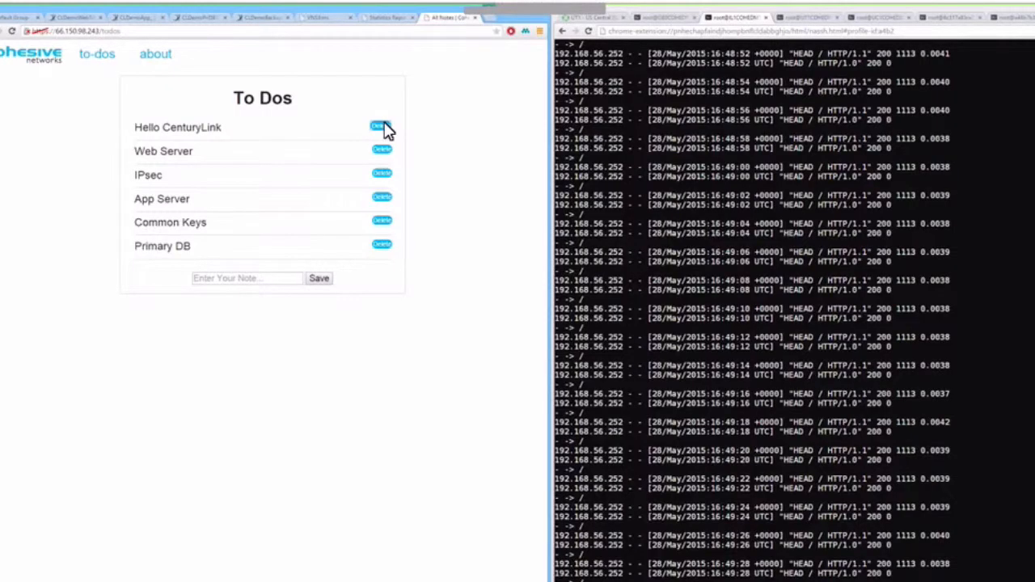
pyautogui.click(387, 127)
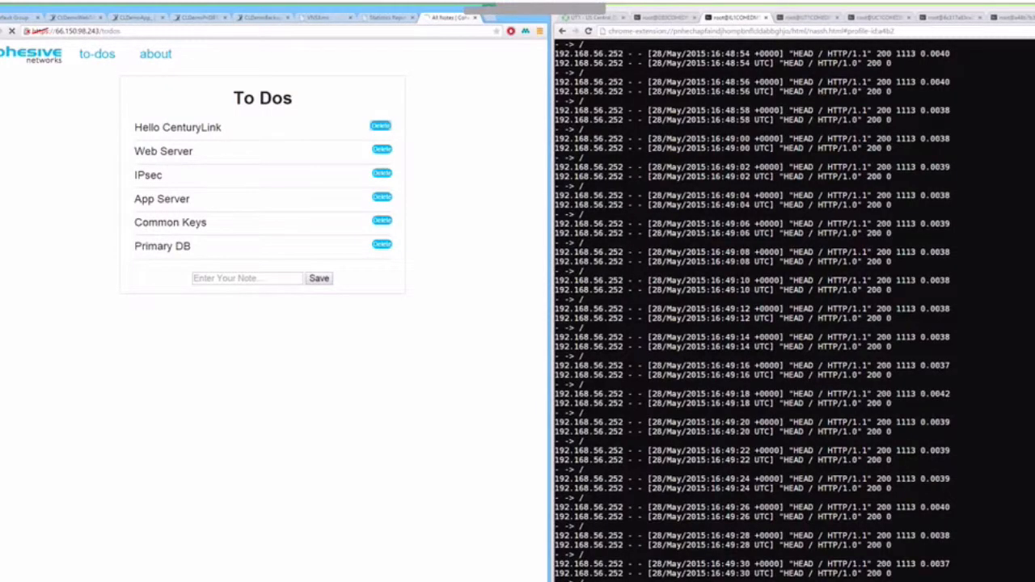
pyautogui.click(252, 257)
pyautogui.write('CenturyL')
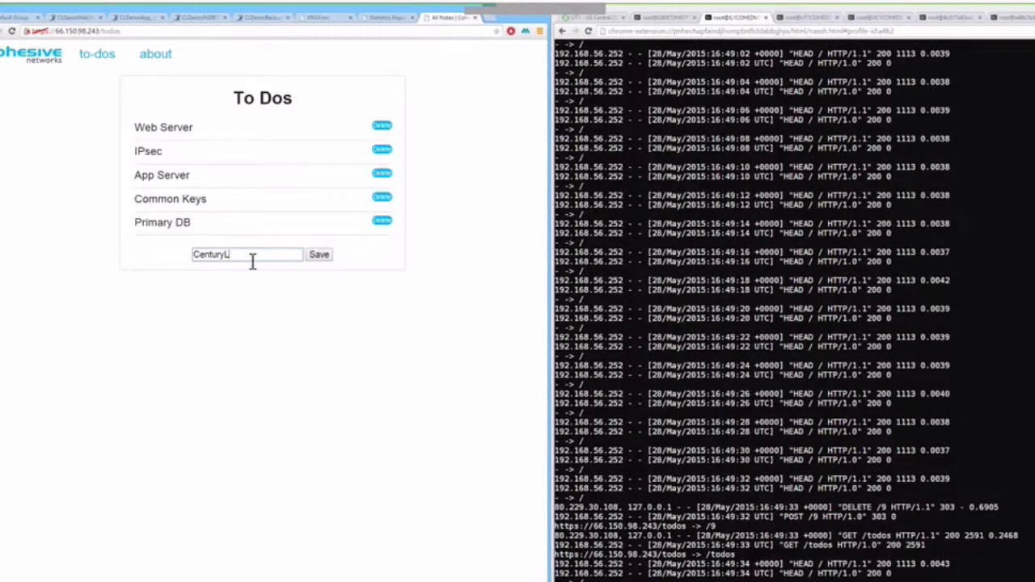
pyautogui.write('ink')
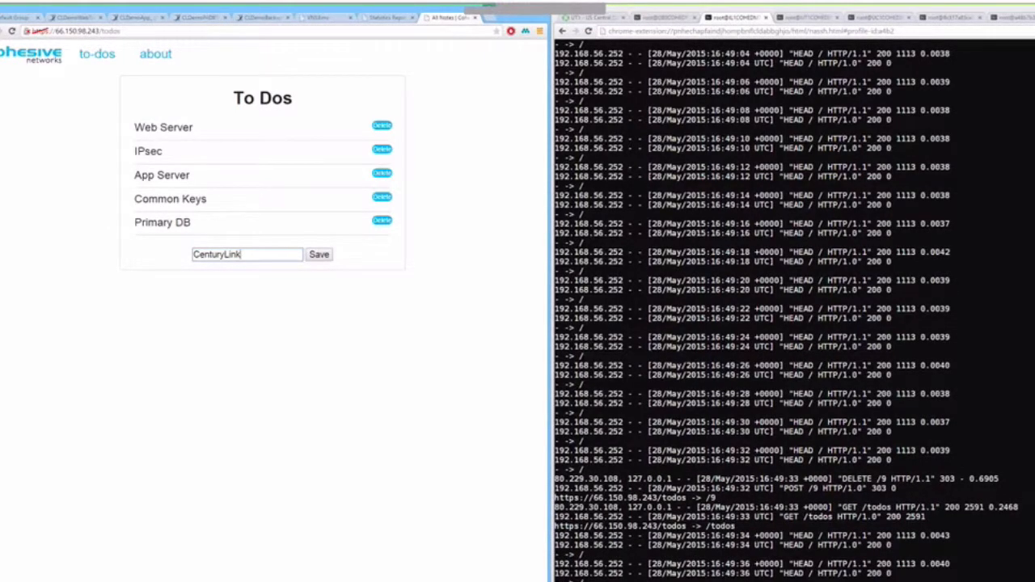
pyautogui.press('Return')
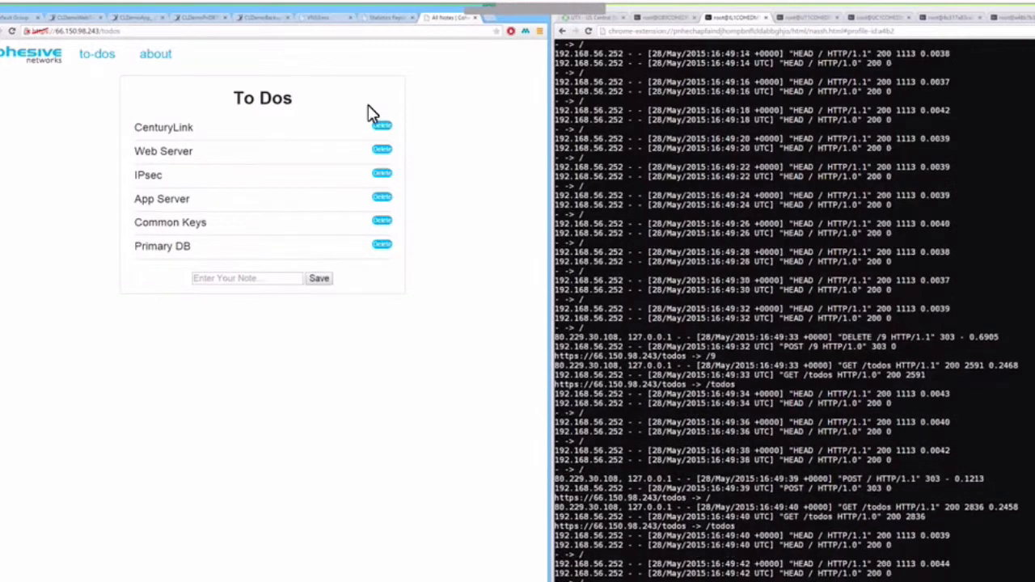
pyautogui.click(195, 18)
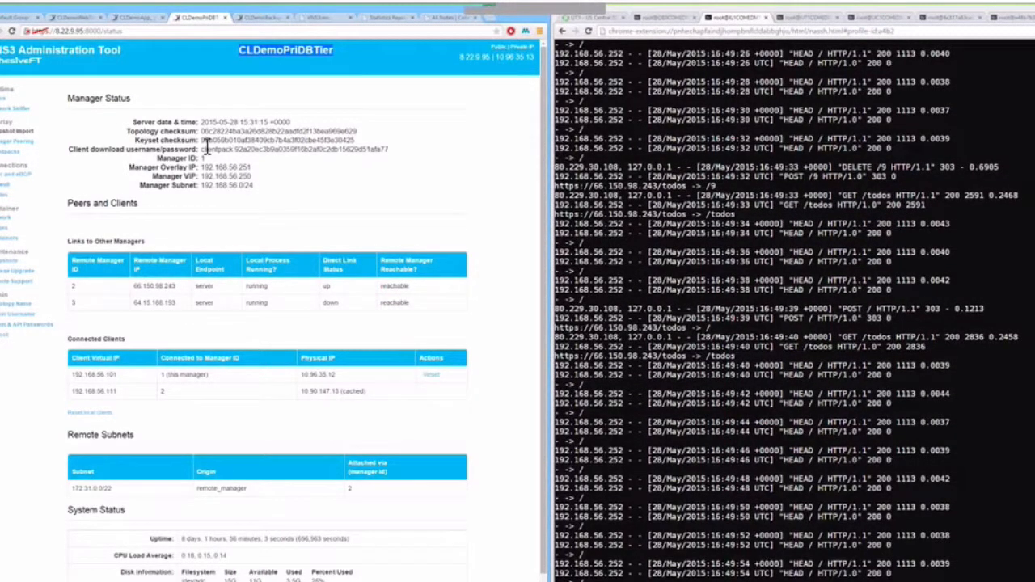
# Compare keyset checksums on the PriDB, BackupDB and App managers, then return to CLDemoWebTier.
pyautogui.moveTo(201, 140); pyautogui.dragTo(231, 144)
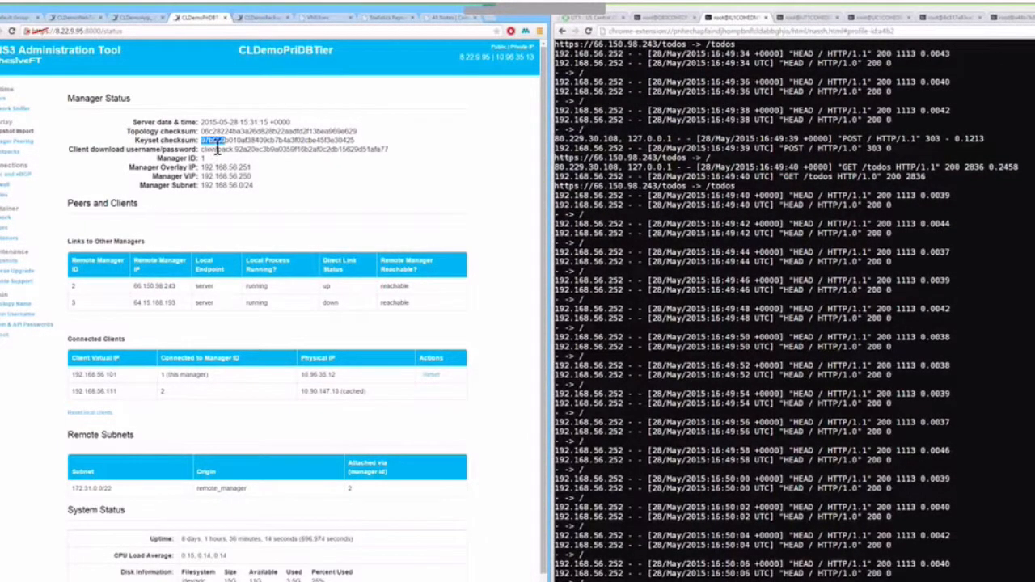
pyautogui.click(261, 18)
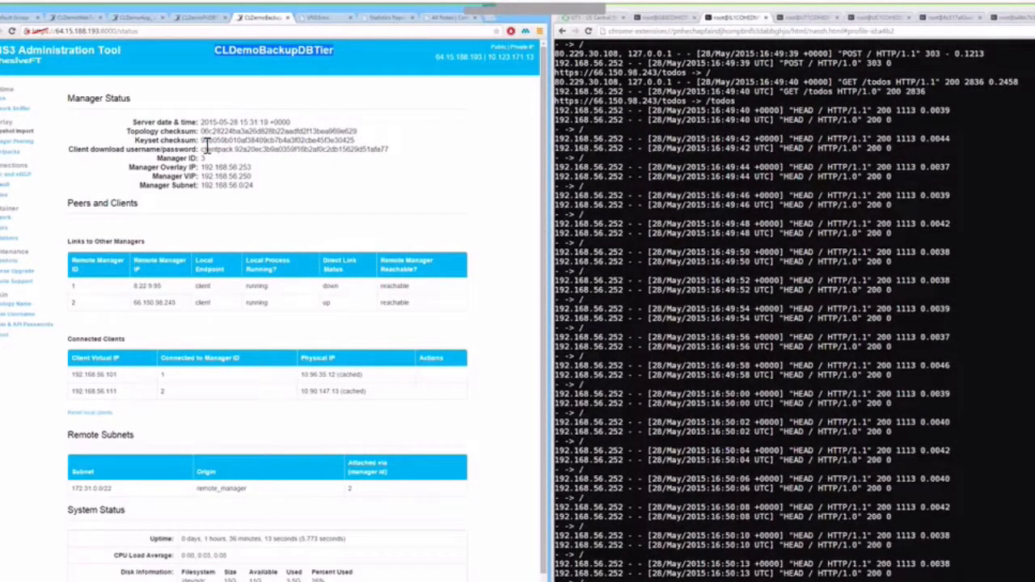
pyautogui.moveTo(201, 140); pyautogui.dragTo(229, 144)
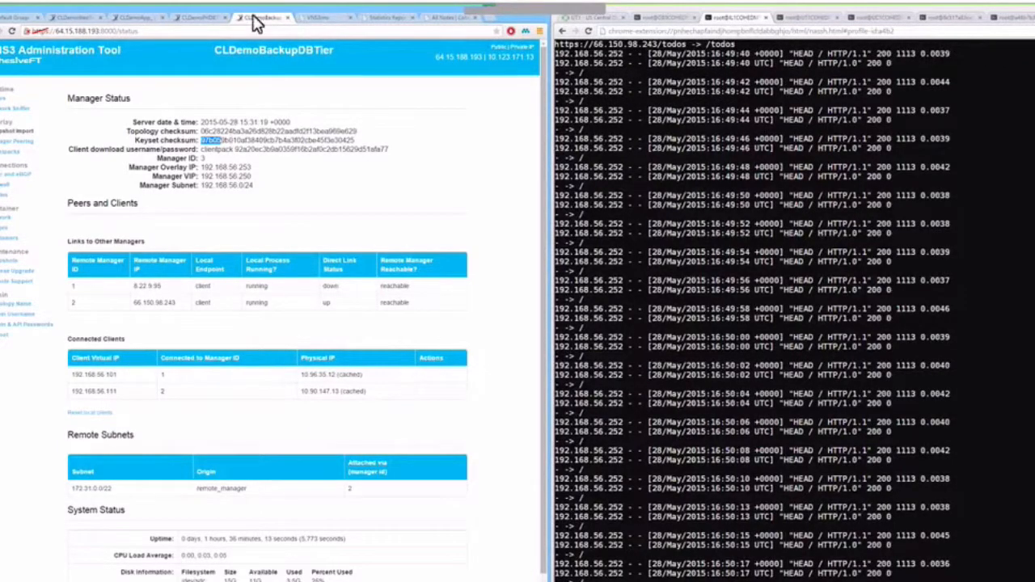
pyautogui.click(204, 18)
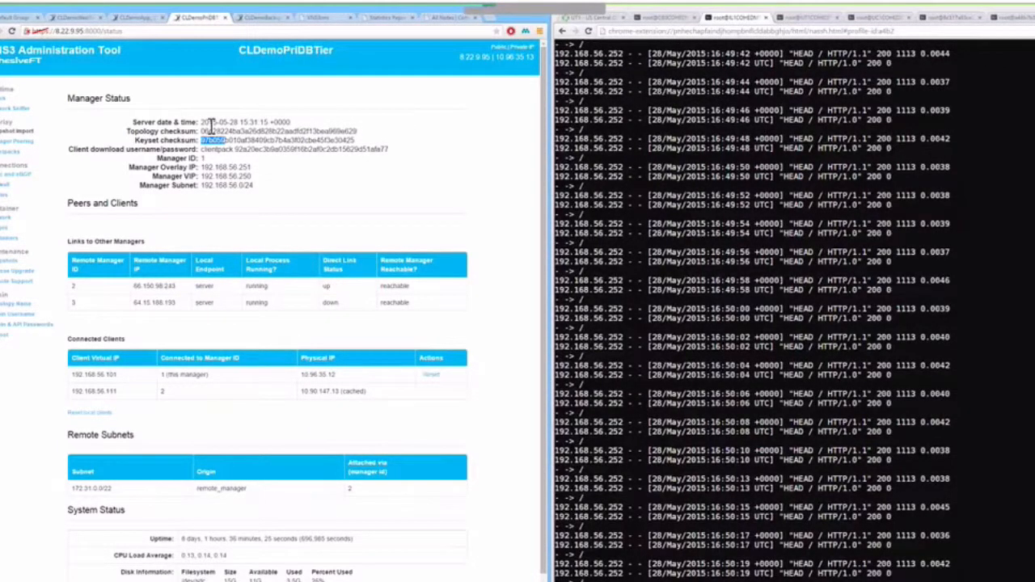
pyautogui.click(139, 18)
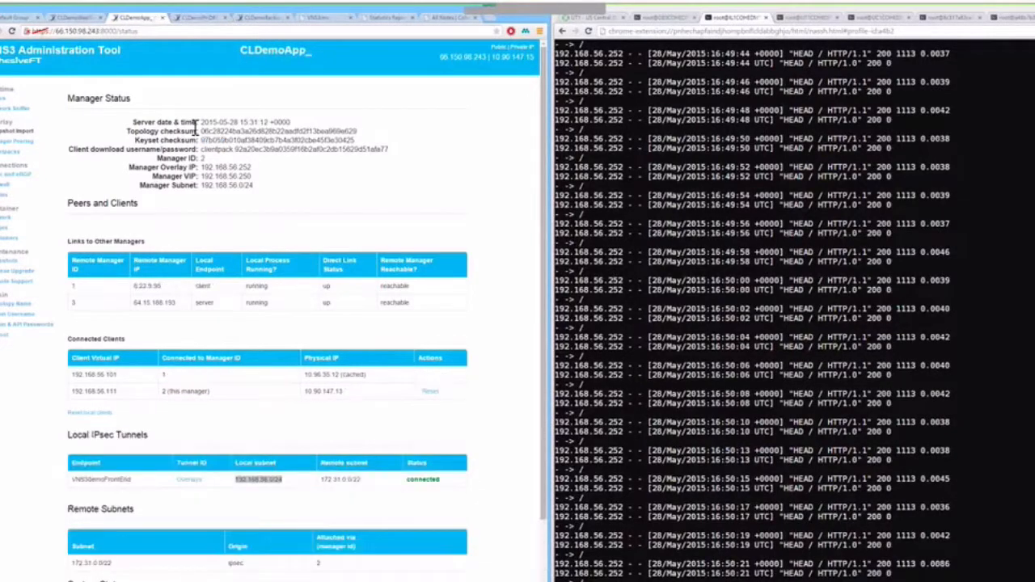
pyautogui.moveTo(201, 140)
pyautogui.mouseDown()
pyautogui.moveTo(229, 140)
pyautogui.moveTo(220, 140)
pyautogui.mouseUp()
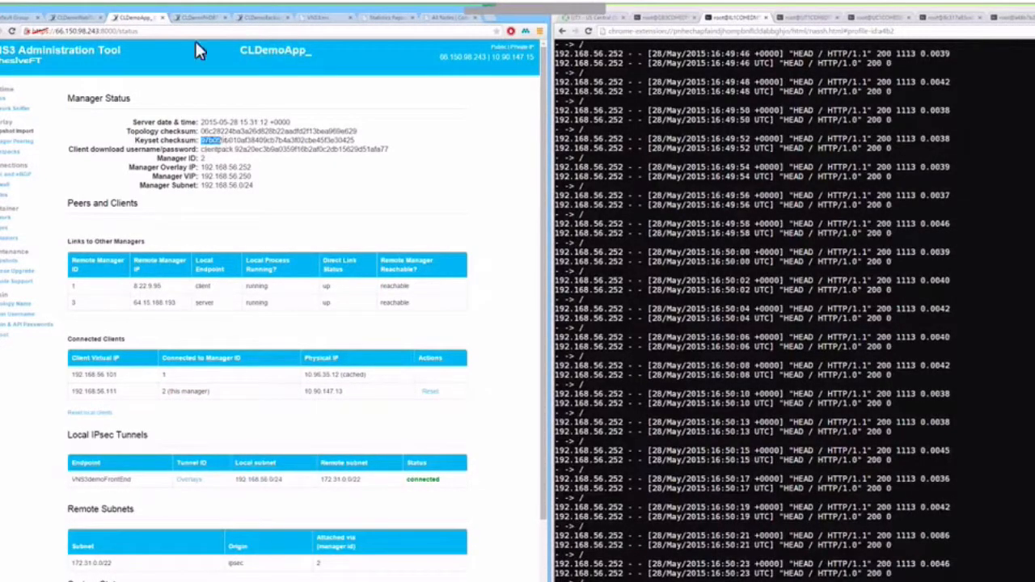
pyautogui.click(200, 23)
pyautogui.click(261, 21)
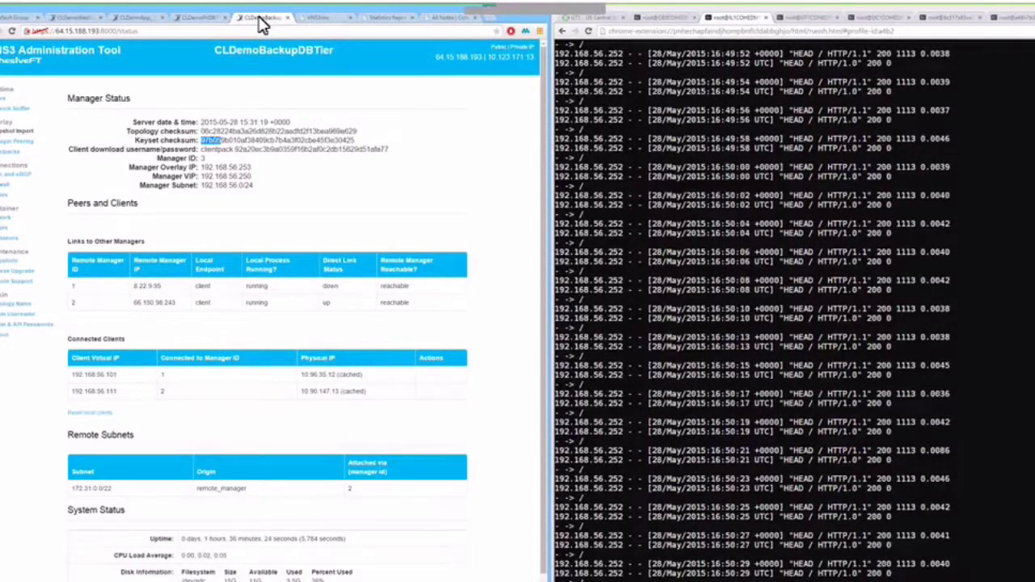
pyautogui.click(73, 18)
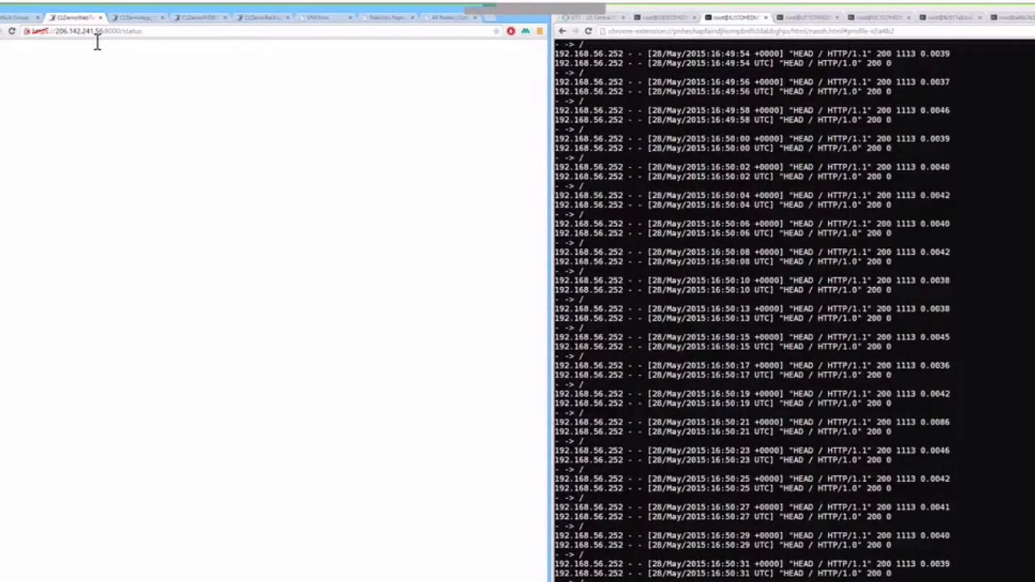
# Highlight the CLDemoWebTier keyset checksum and open its Peering Setup page.
pyautogui.moveTo(201, 140); pyautogui.dragTo(226, 141)
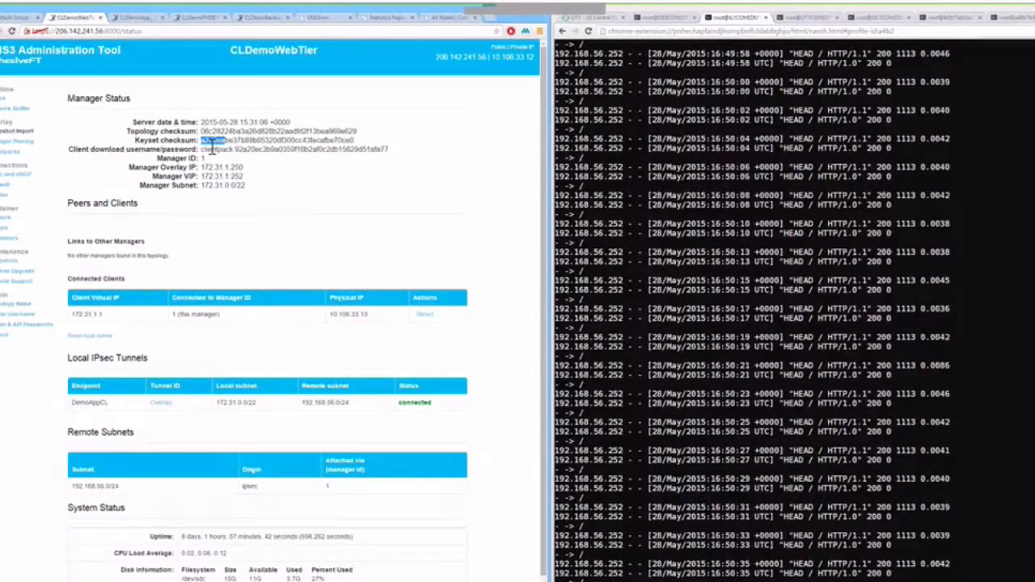
pyautogui.click(17, 141)
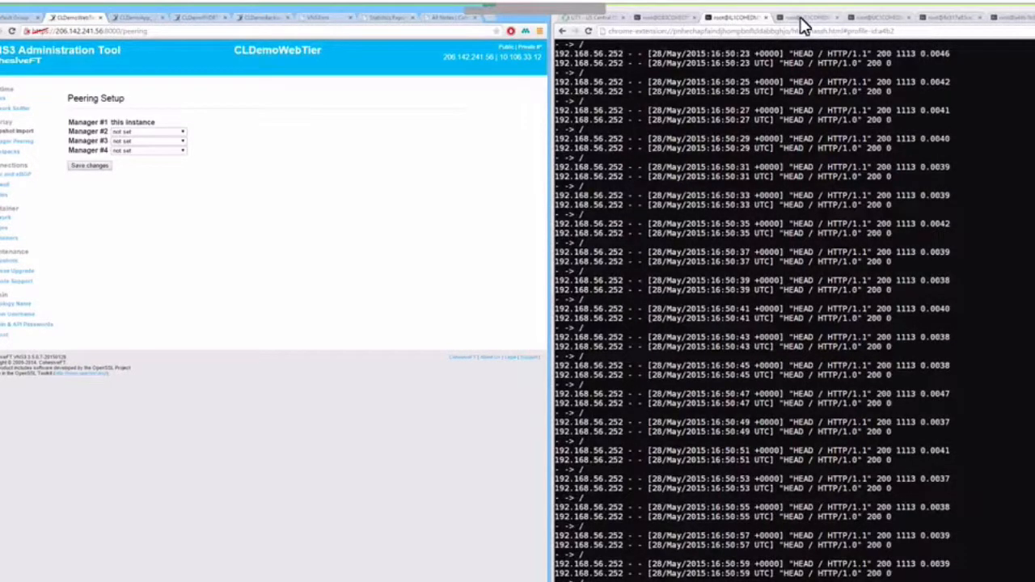
pyautogui.click(751, 222)
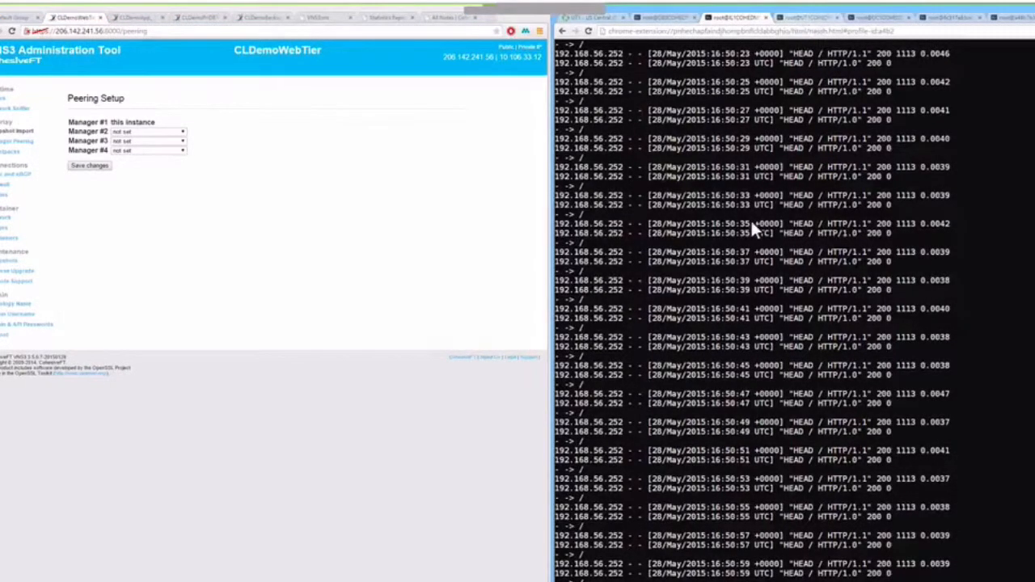
# Delete the CenturyLink note from To Dos, then show the backup database's MySQL session.
pyautogui.hotkey('ctrl', 'Tab')
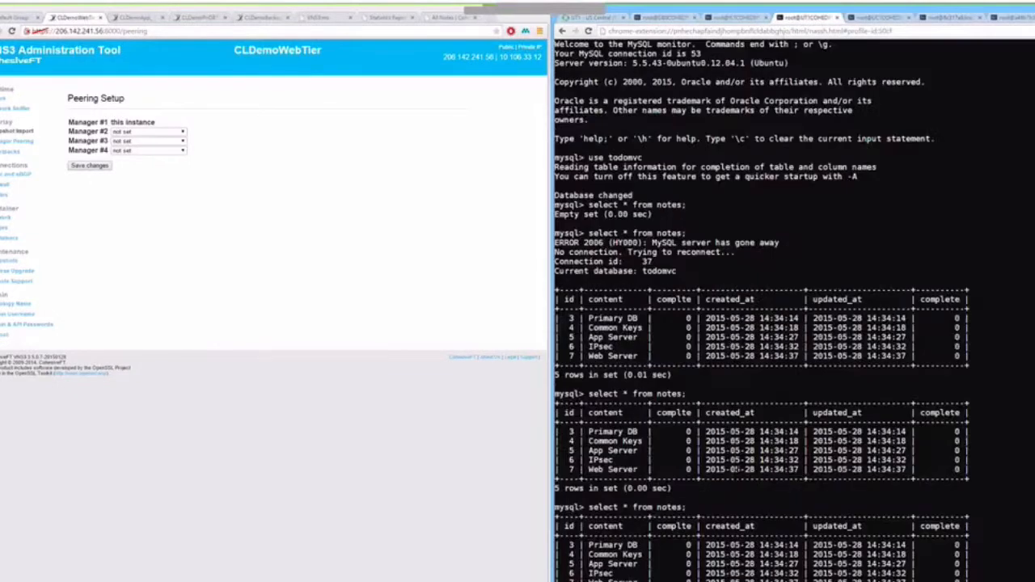
pyautogui.scroll(-5, 760, 311)
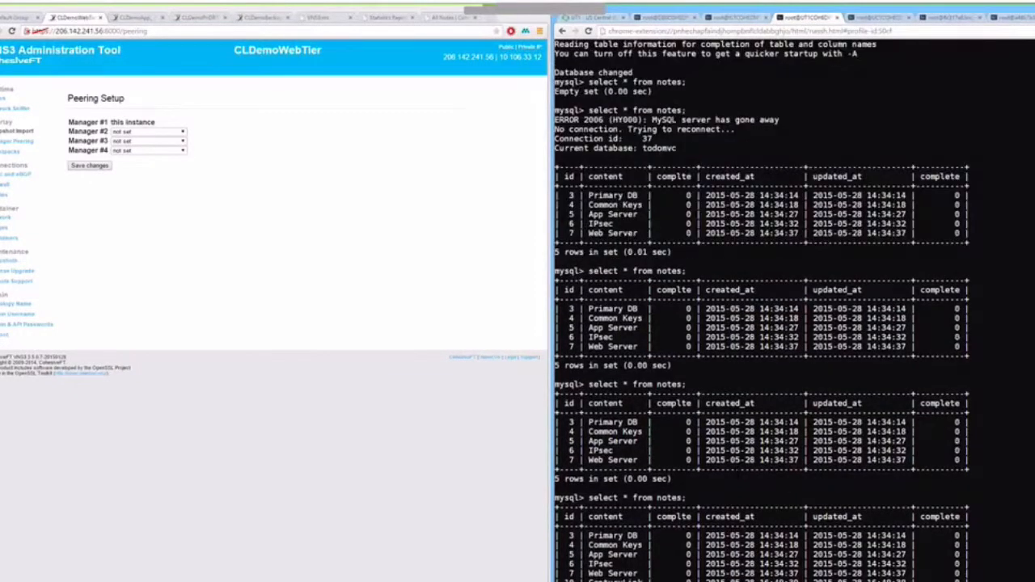
pyautogui.click(309, 18)
pyautogui.click(451, 17)
pyautogui.click(383, 126)
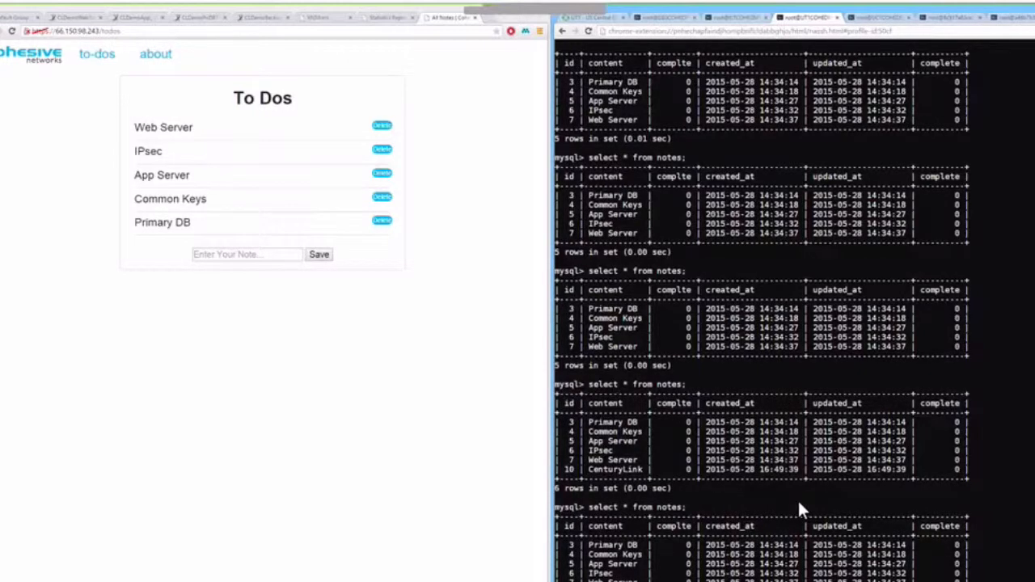
pyautogui.click(883, 18)
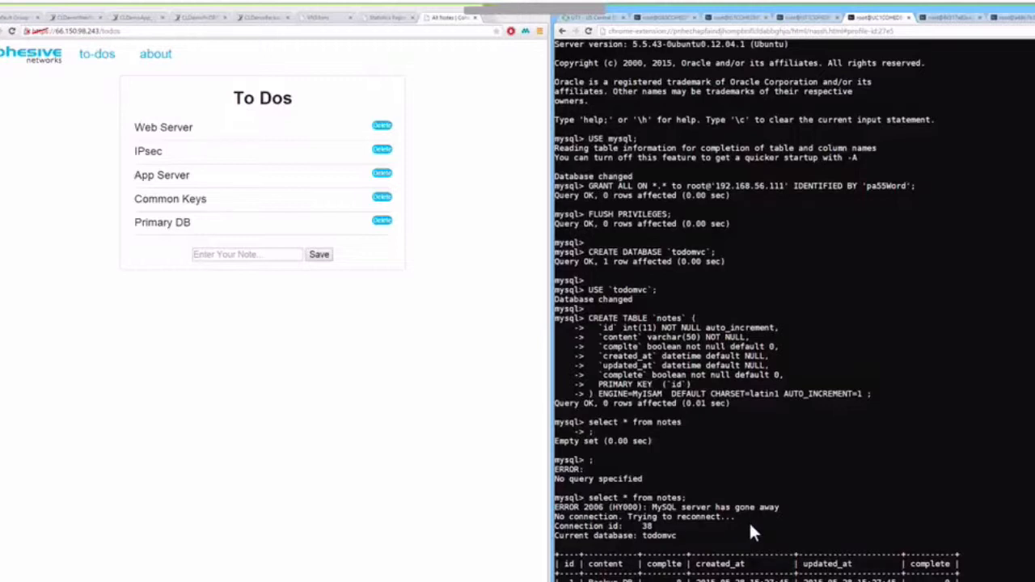
# Stop the primary database server's VPN by running ./vns3stop.sh.
pyautogui.click(814, 23)
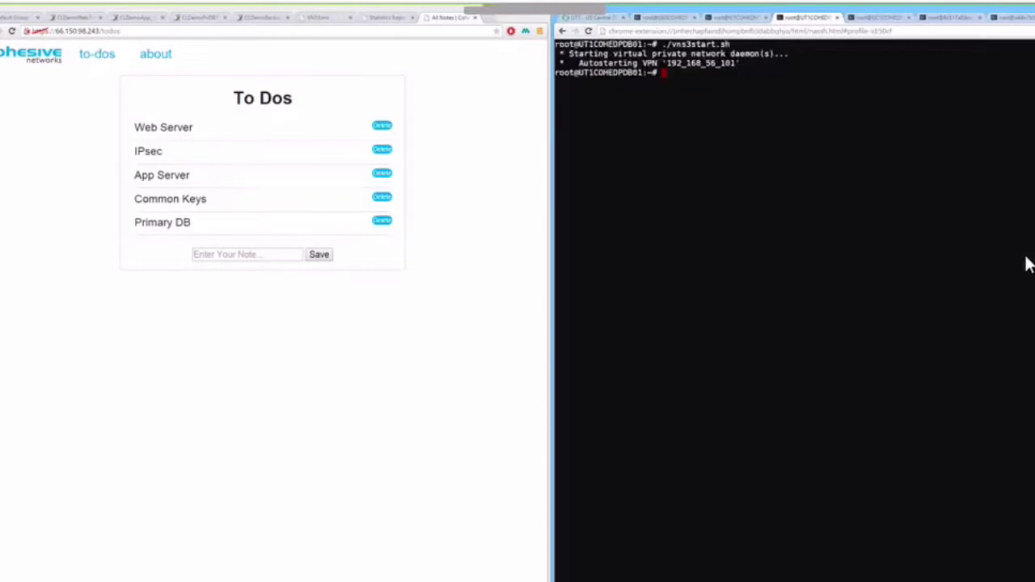
pyautogui.write('clear')
pyautogui.press('Up')
pyautogui.press('BackSpace')
pyautogui.press('BackSpace')
pyautogui.press('BackSpace')
pyautogui.write('op')
pyautogui.press('Return')
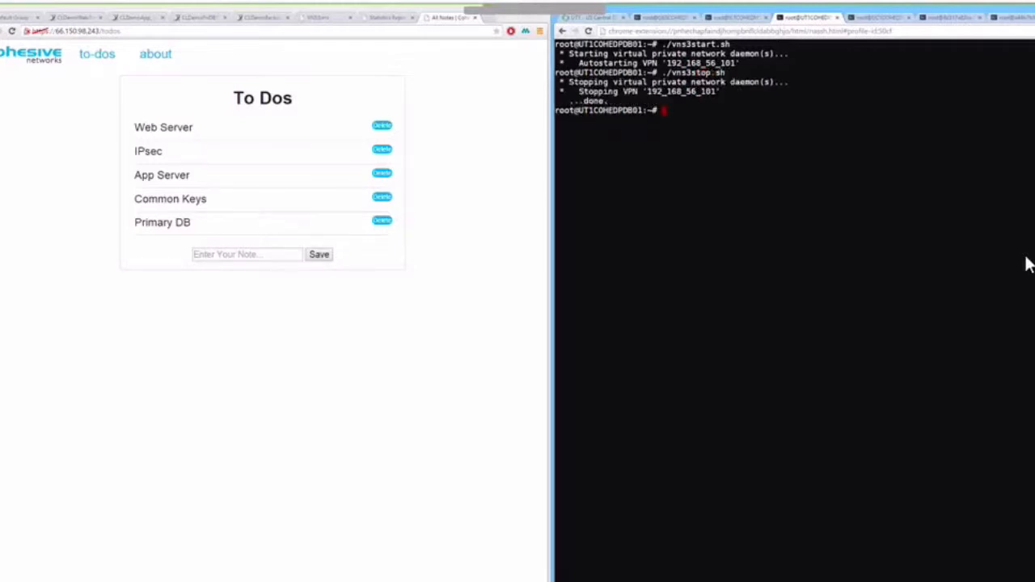
pyautogui.click(202, 24)
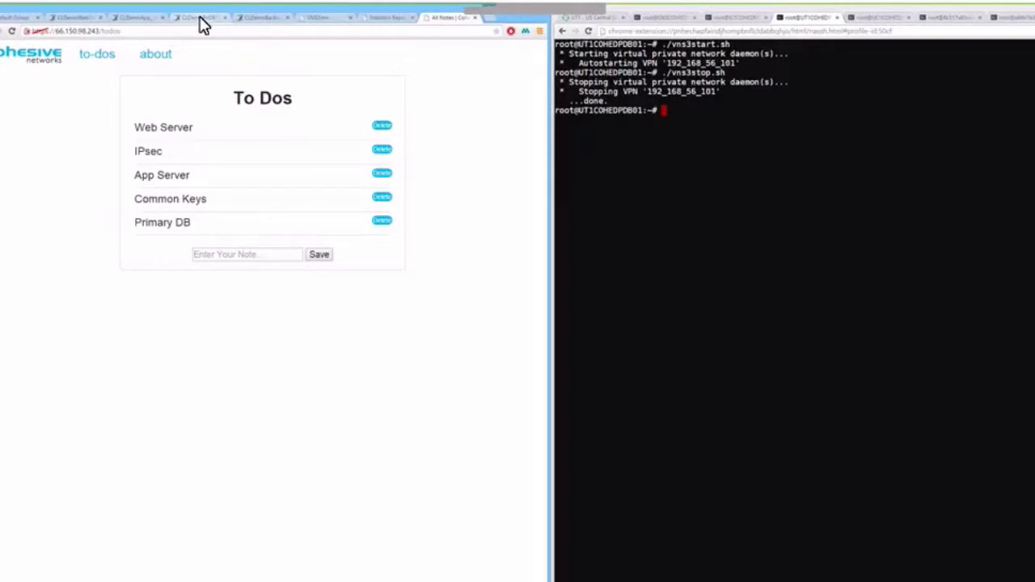
# On the CLDemoPriDBTier status page, highlight connected client IP 192.168.56.111.
pyautogui.click(199, 23)
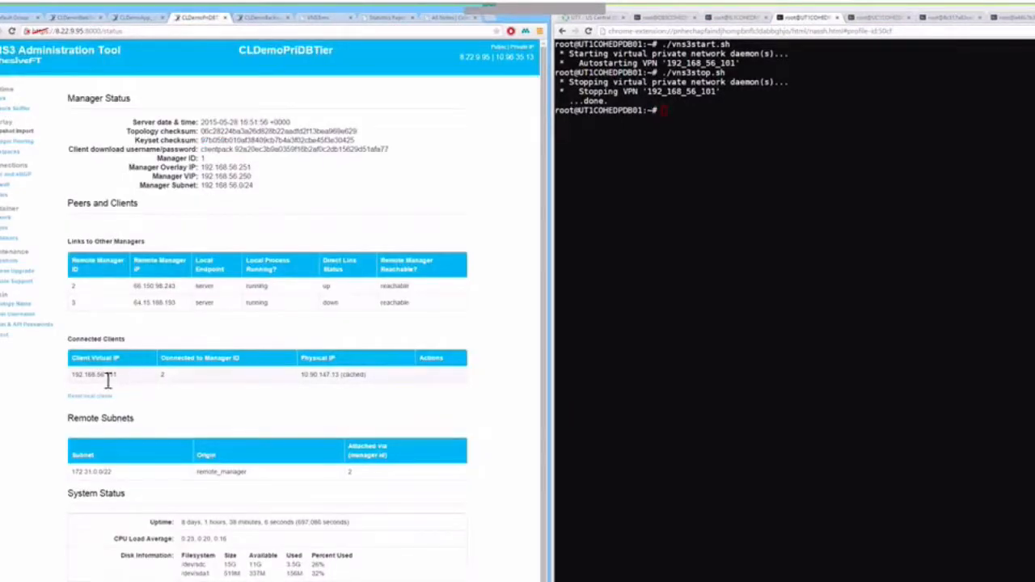
pyautogui.doubleClick(81, 376)
# Reload the to-do list, then clear the backup database server's terminal.
pyautogui.click(443, 17)
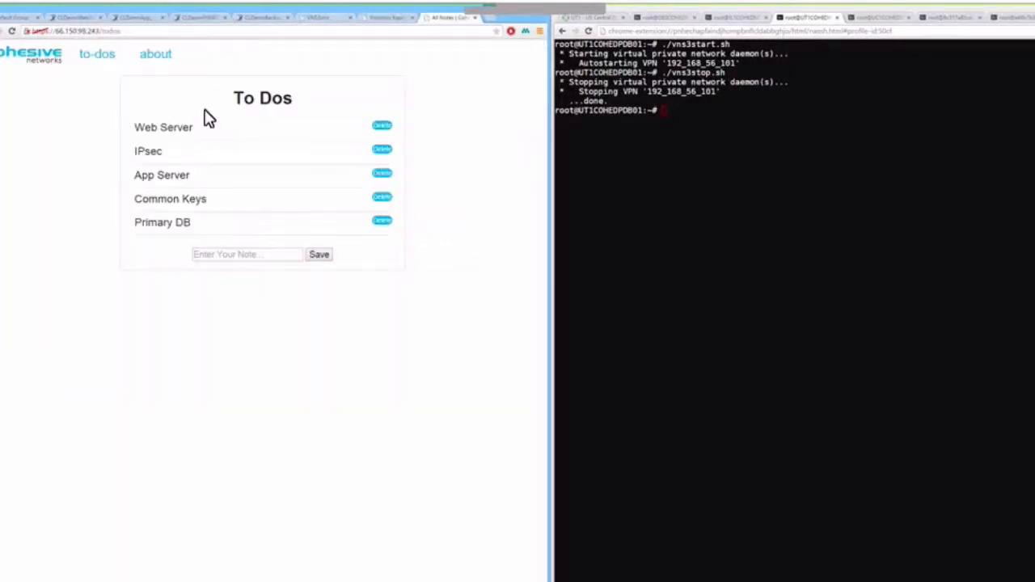
pyautogui.click(103, 59)
pyautogui.click(868, 18)
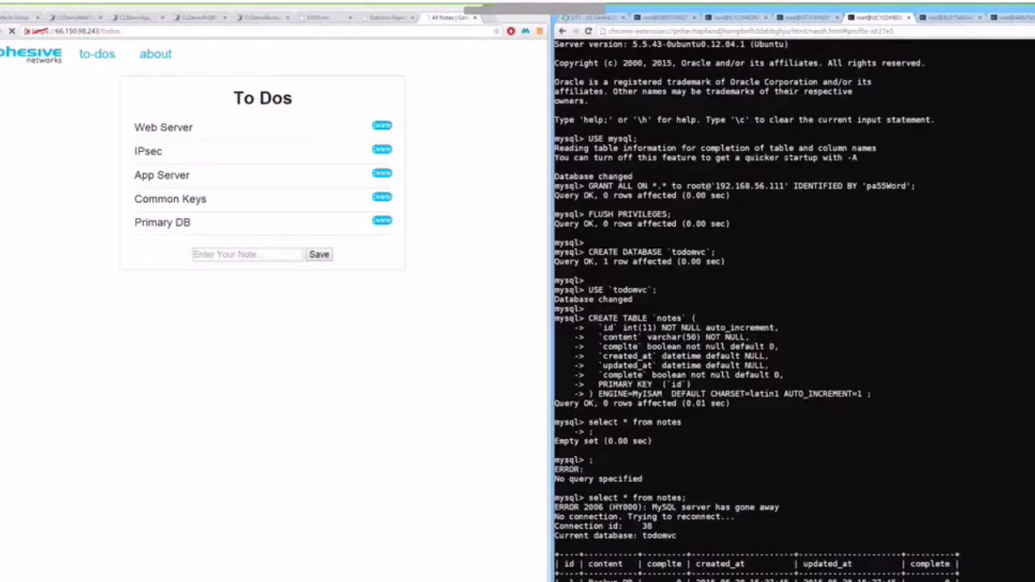
pyautogui.hotkey('ctrl', 'l')
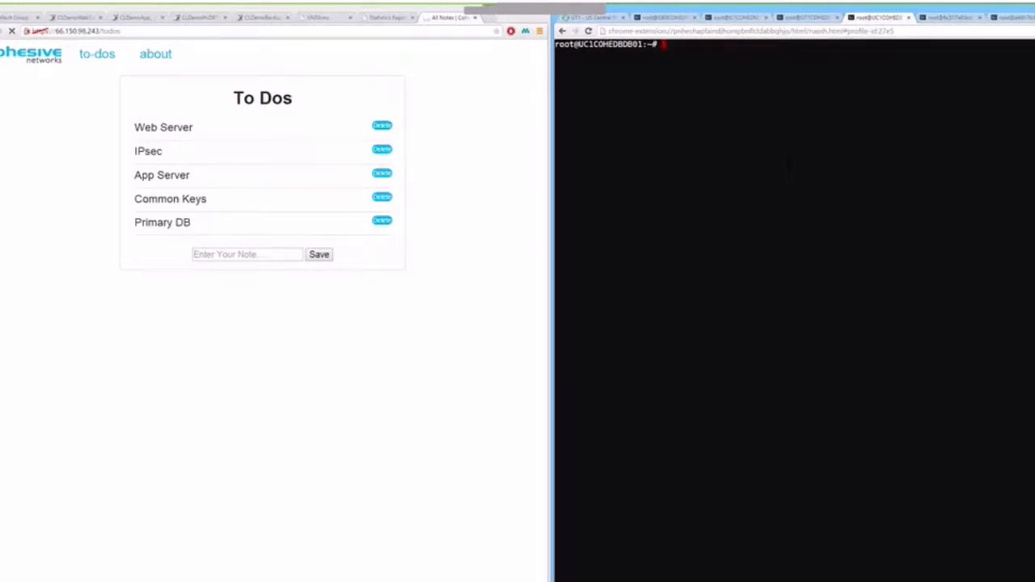
# Run ./vns3start.sh on the backup database server to start its VNS3 VPN.
pyautogui.write('./vns3sta')
pyautogui.press('Return')
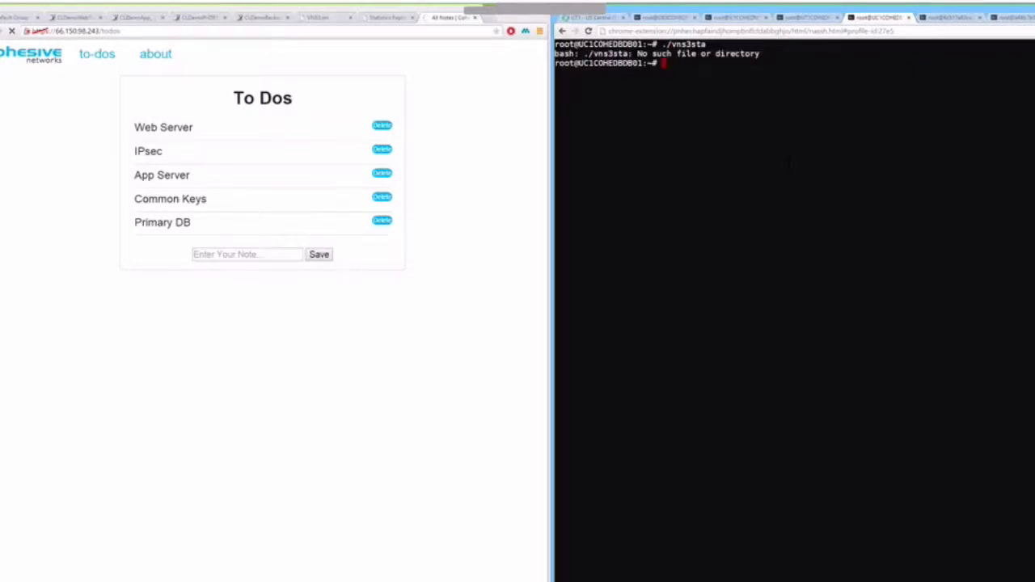
pyautogui.write('./vns3start.sh')
pyautogui.press('Return')
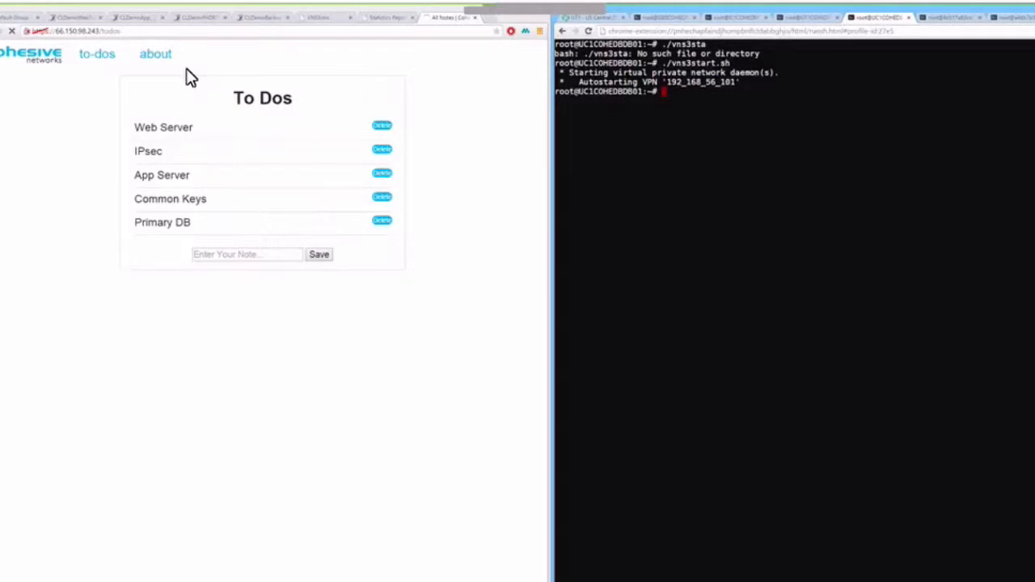
pyautogui.click(255, 17)
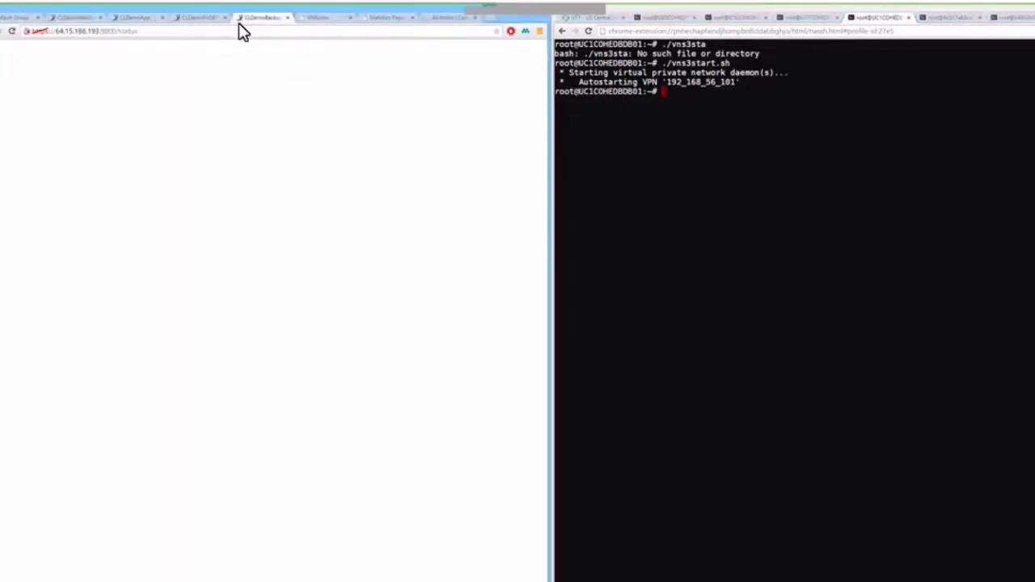
# Reload the CLDemoBackupDBTier status page and check client 192.168.56.101's connection row.
pyautogui.moveTo(257, 380); pyautogui.dragTo(78, 388)
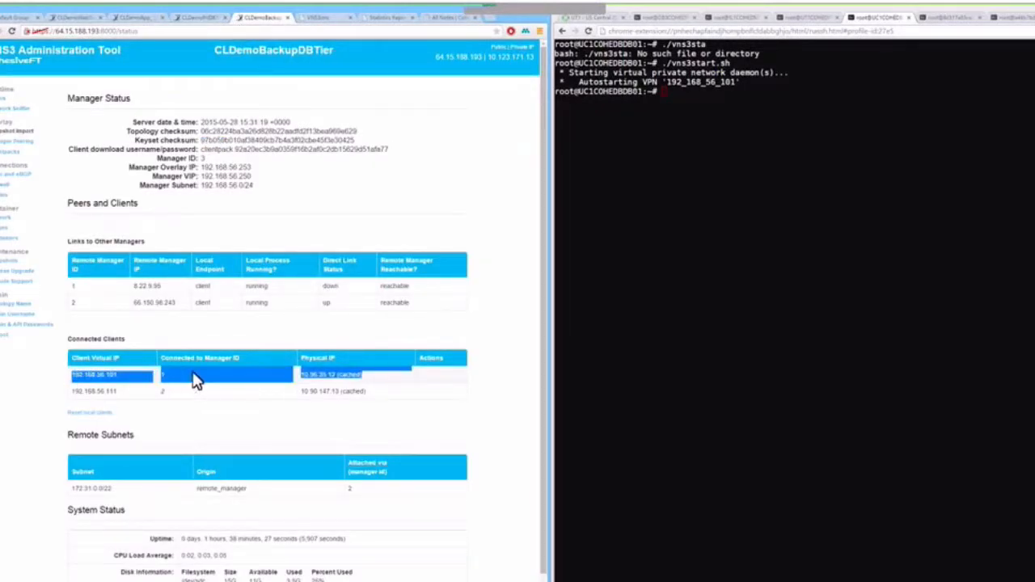
pyautogui.click(12, 32)
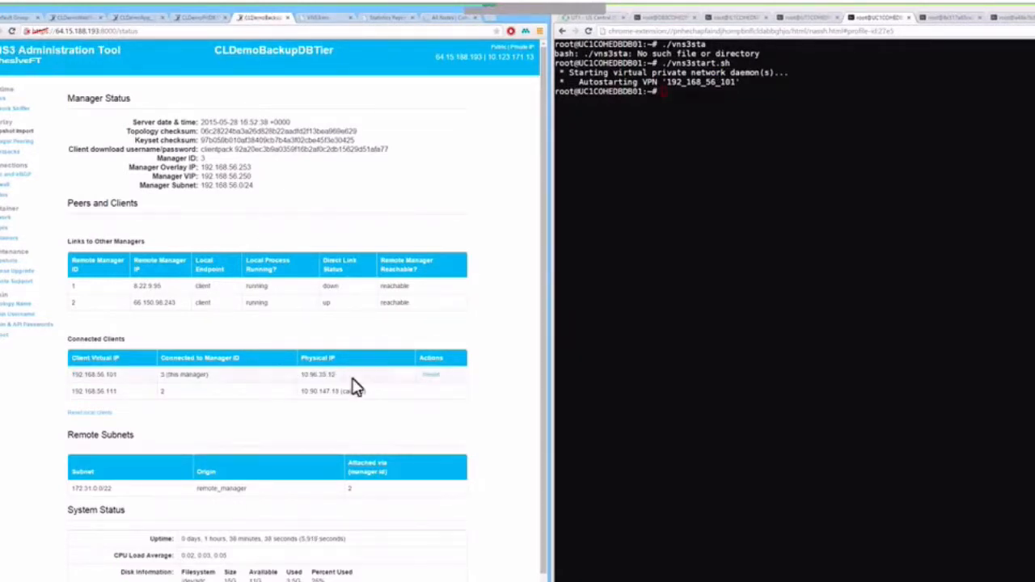
pyautogui.moveTo(288, 377); pyautogui.dragTo(74, 375)
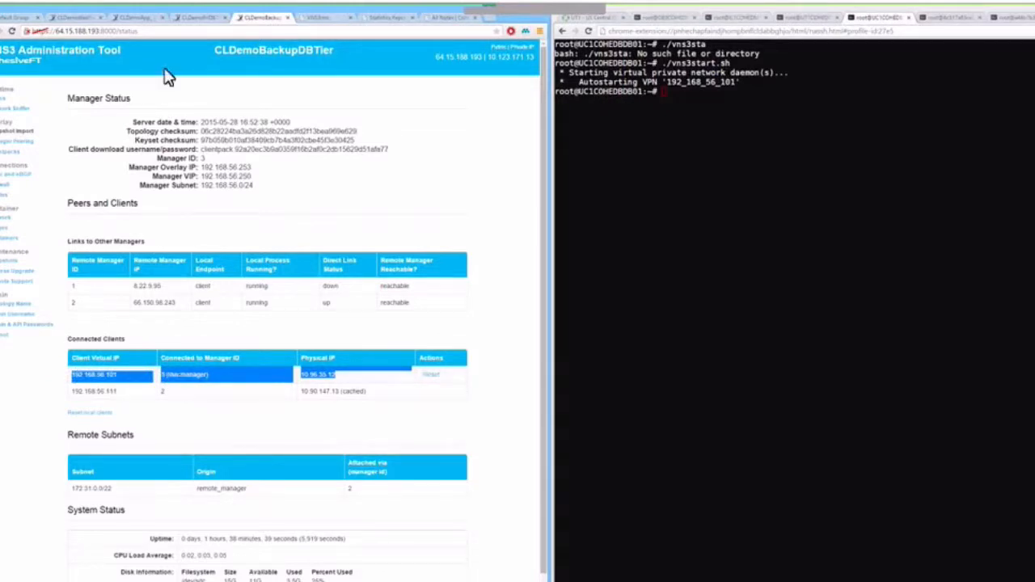
# Reload the CLDemoApp_ status page and check the 192.168.56.101 Connected Clients row.
pyautogui.click(142, 21)
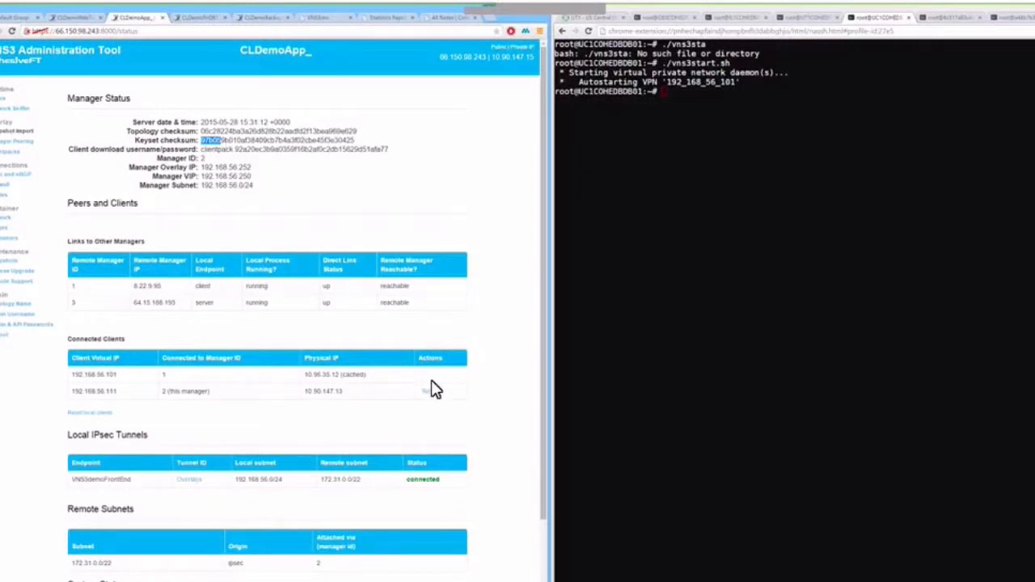
pyautogui.moveTo(432, 379); pyautogui.dragTo(79, 380)
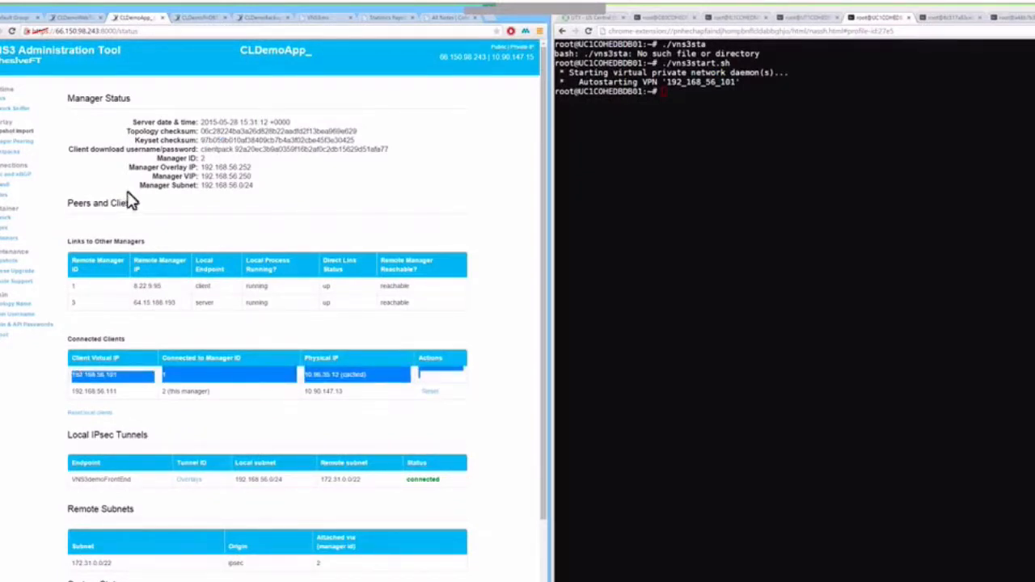
pyautogui.click(12, 32)
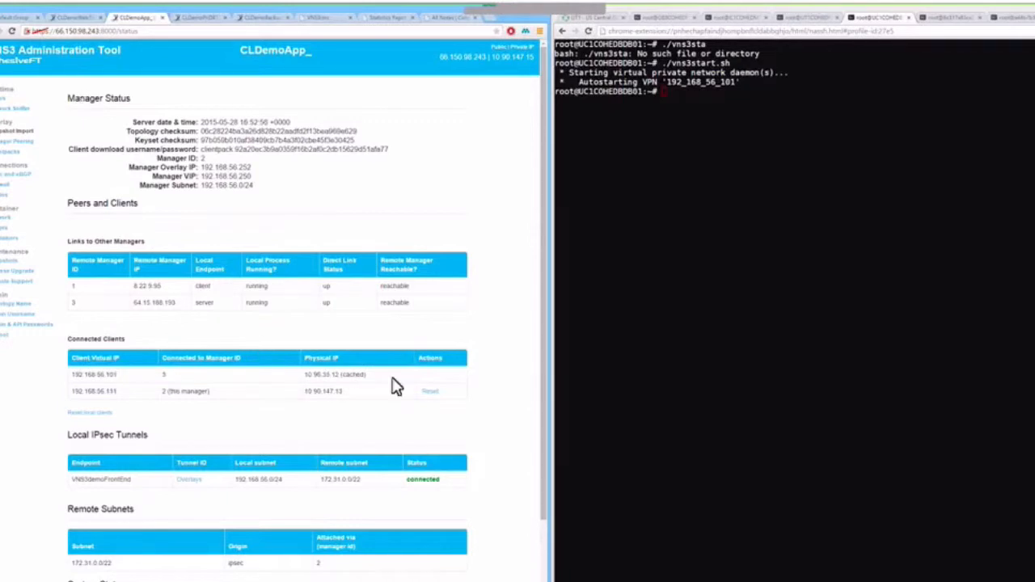
pyautogui.moveTo(393, 383); pyautogui.dragTo(71, 380)
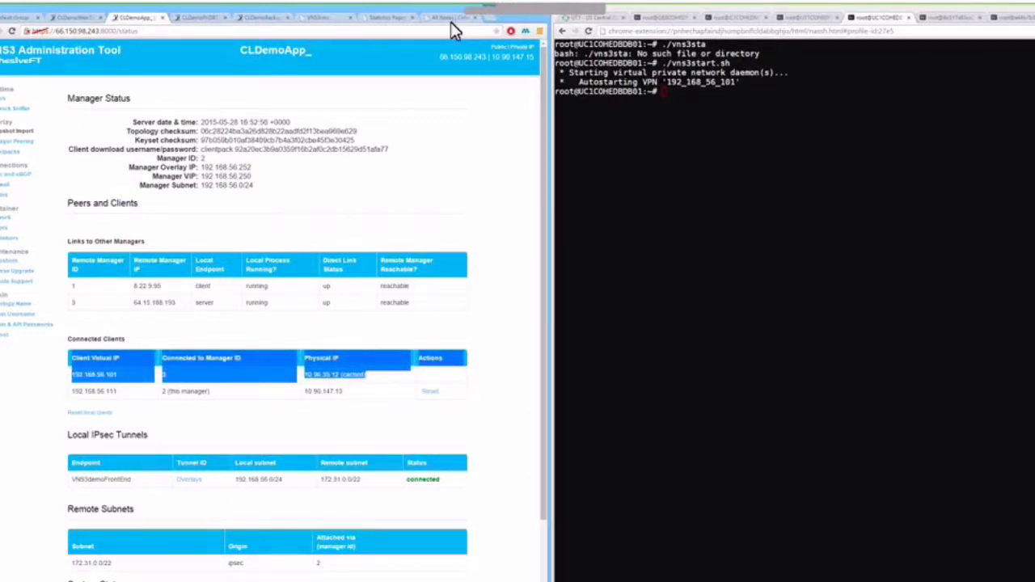
pyautogui.click(446, 18)
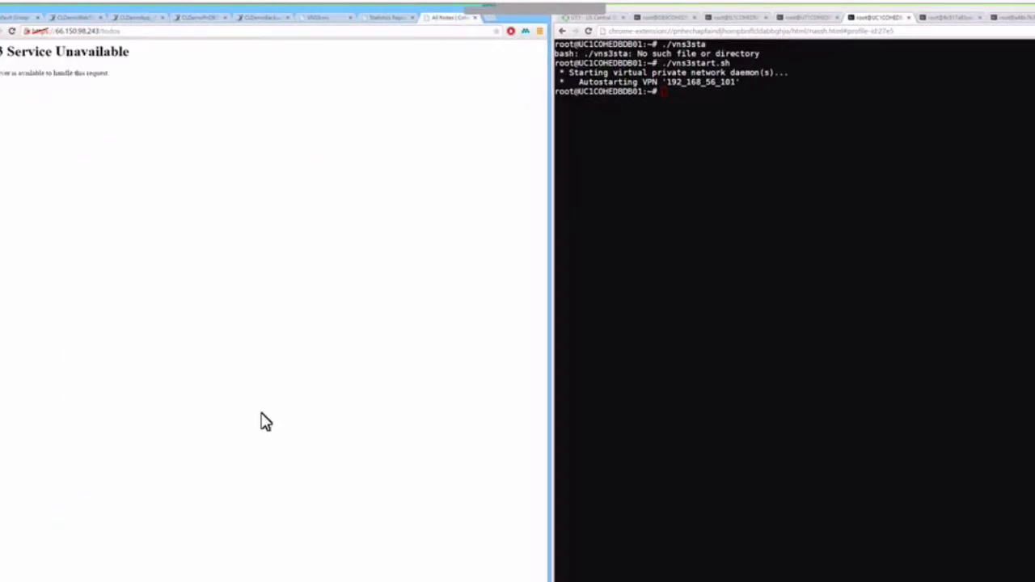
# Reload the unavailable To Dos page and inspect the site's certificate information.
pyautogui.click(12, 31)
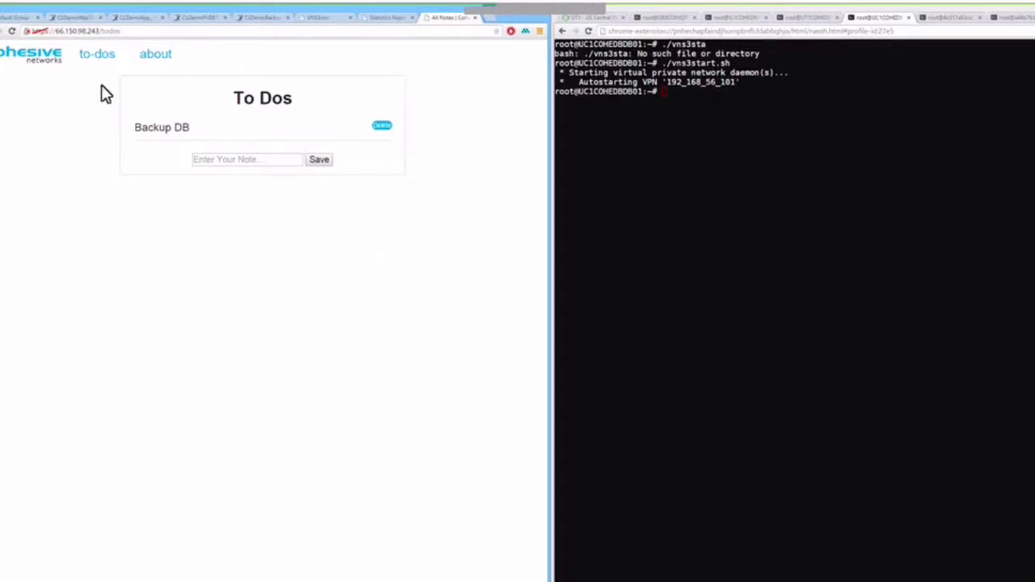
pyautogui.click(27, 32)
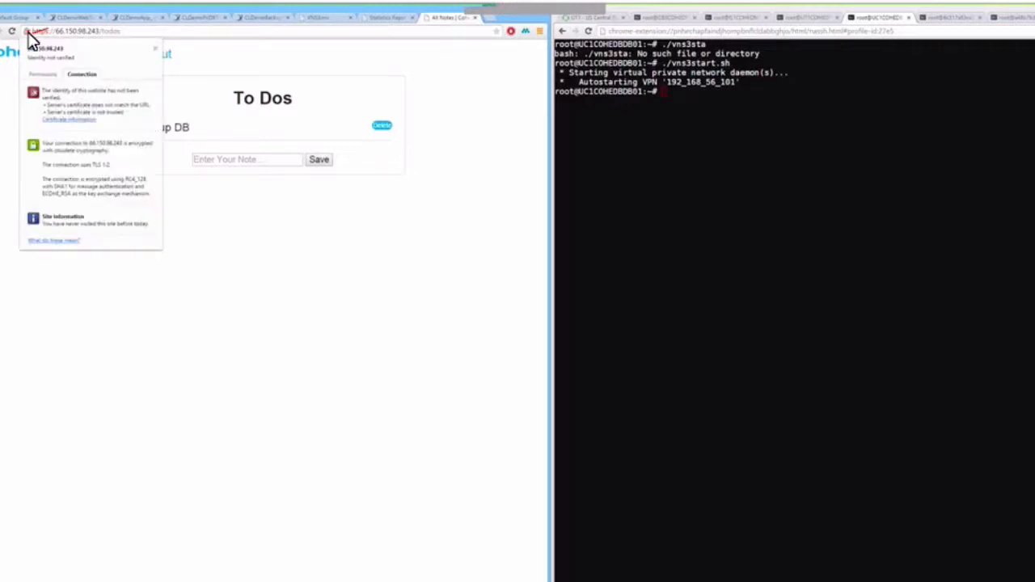
pyautogui.click(87, 120)
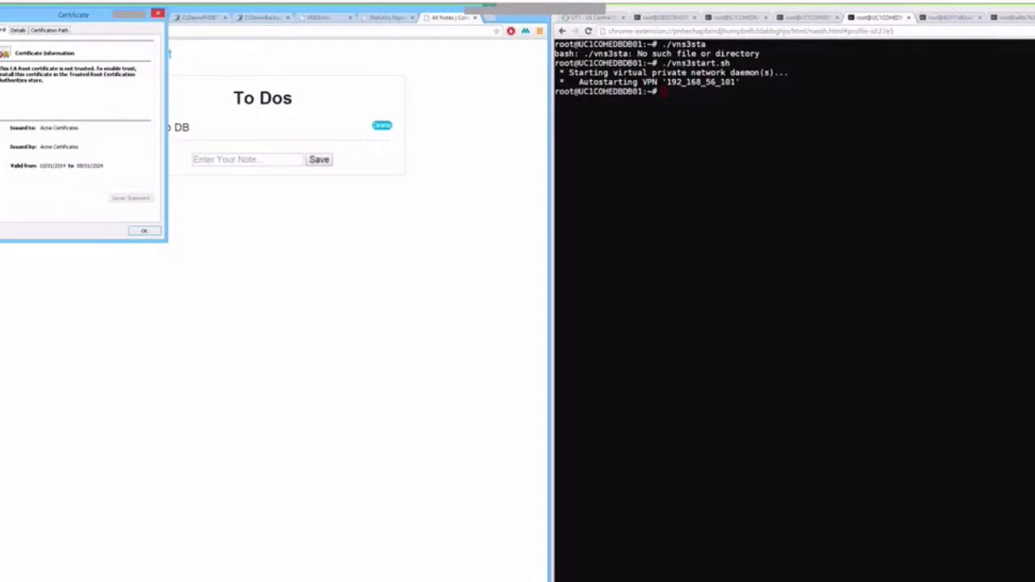
pyautogui.moveTo(70, 16); pyautogui.dragTo(377, 153)
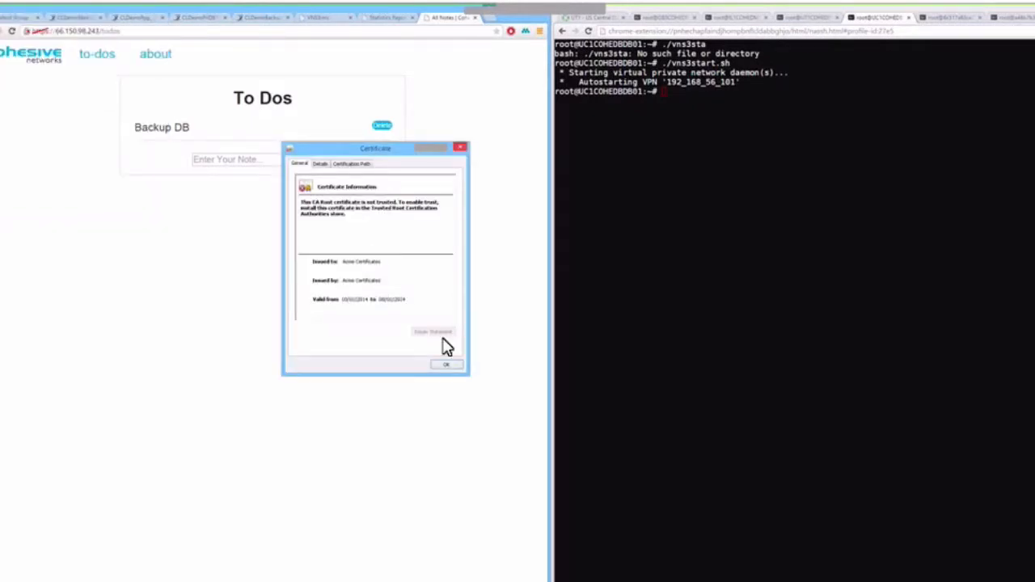
pyautogui.click(446, 366)
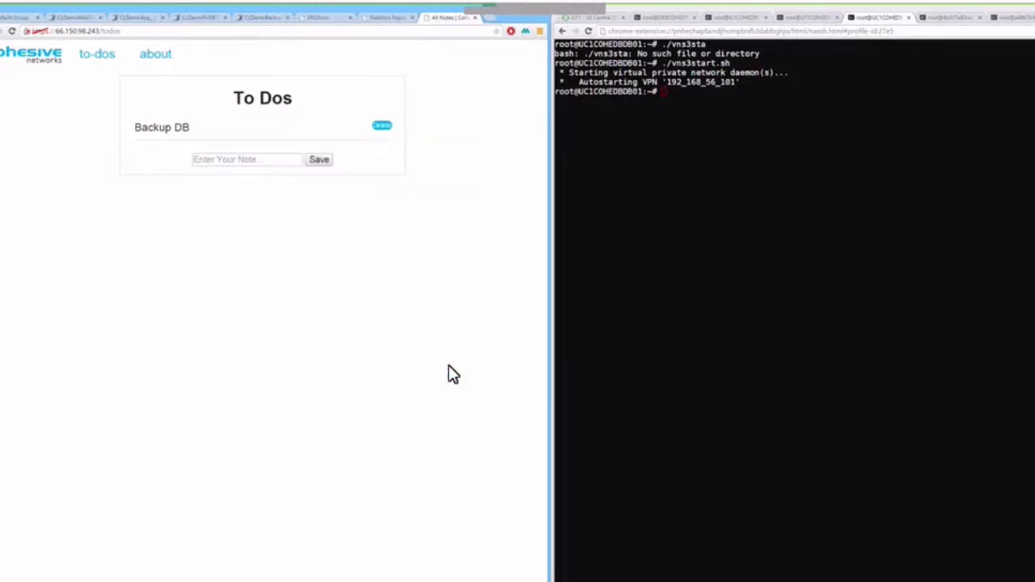
# Reload the HAProxy Statistics Report to refresh server health figures.
pyautogui.click(386, 18)
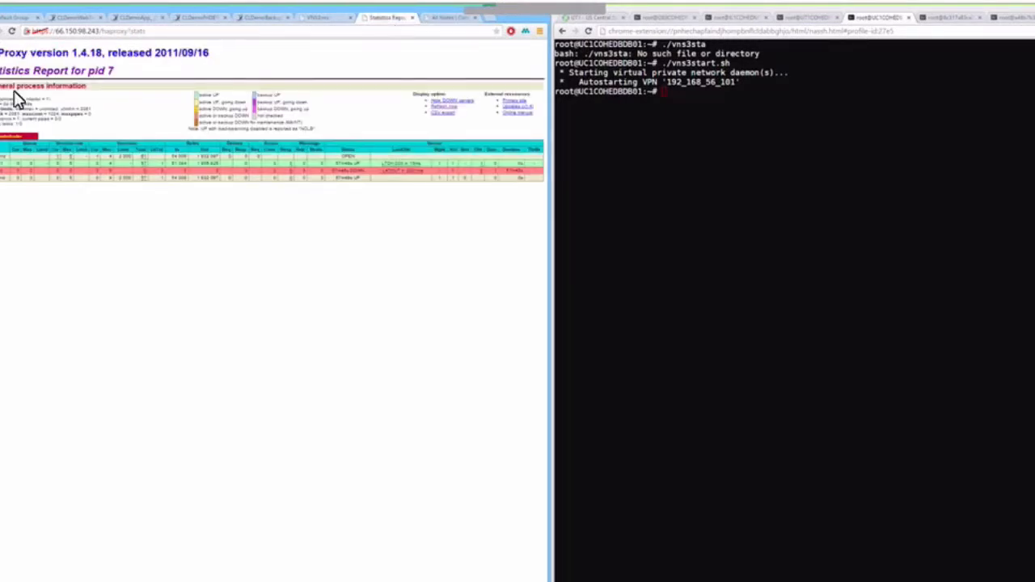
pyautogui.click(12, 32)
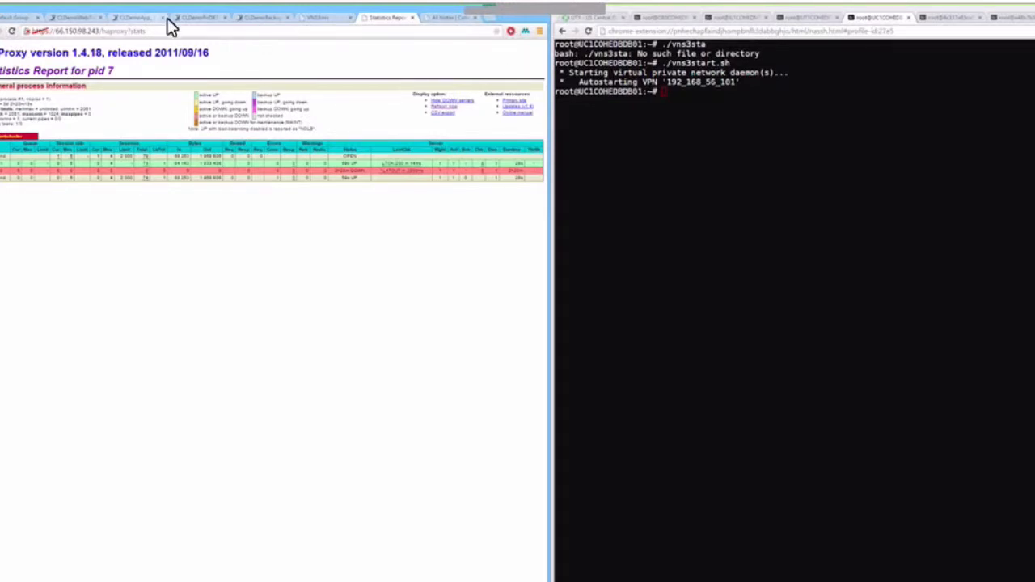
pyautogui.click(141, 24)
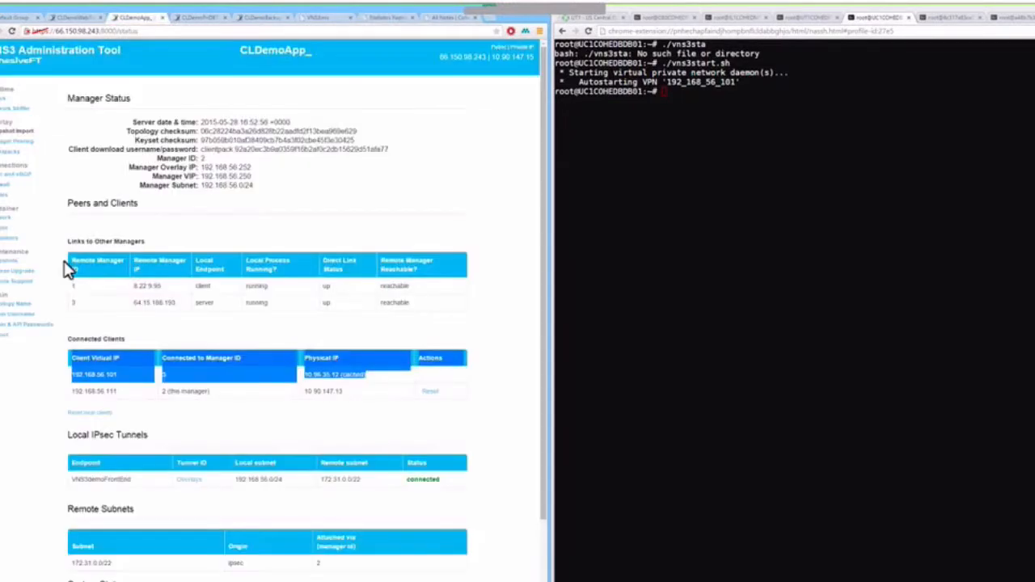
# List the containers, then locate app01's address 192.168.56.111:4567 in haproxy.cfg.
pyautogui.click(8, 238)
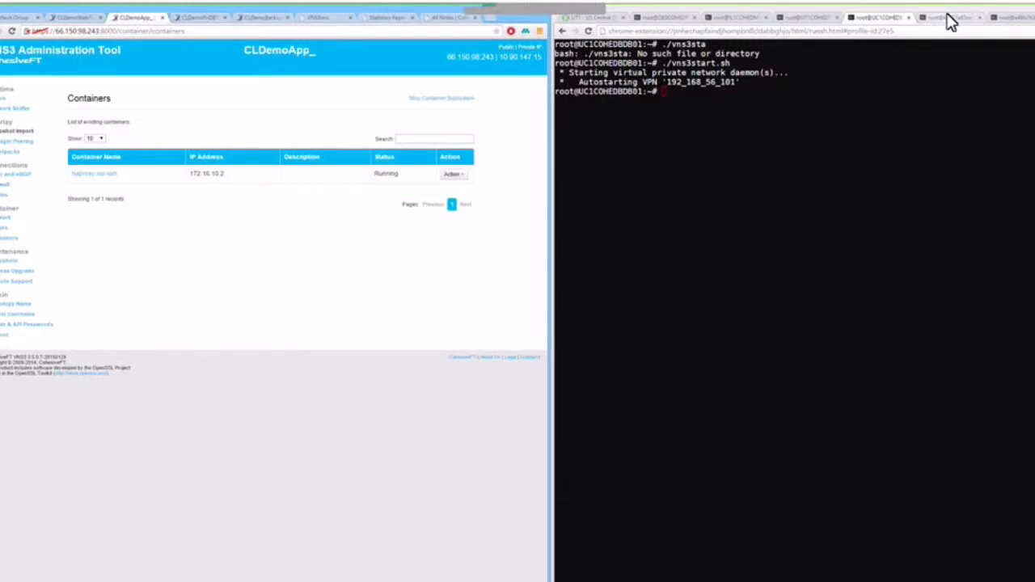
pyautogui.click(948, 18)
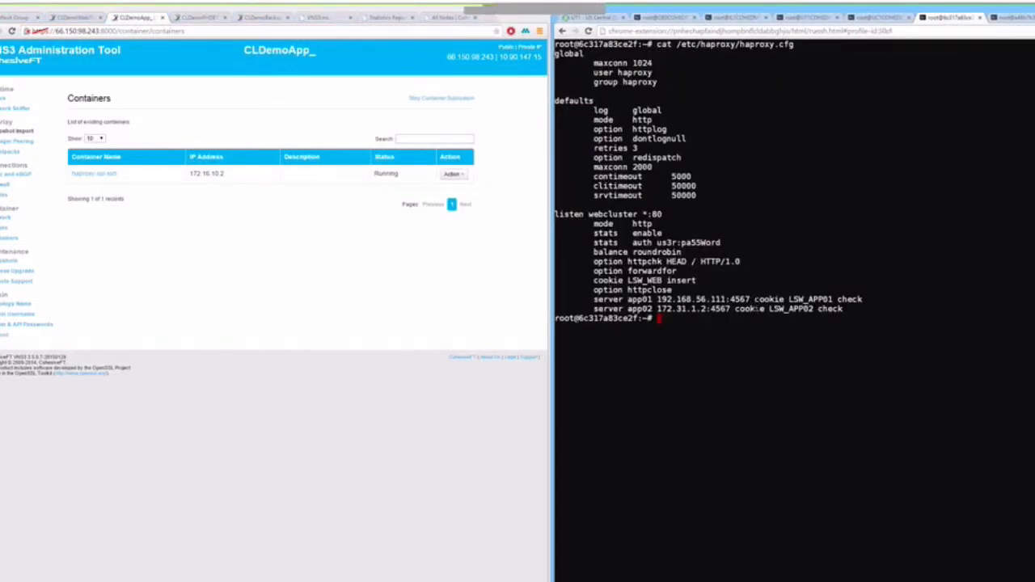
pyautogui.moveTo(751, 299); pyautogui.dragTo(692, 291)
pyautogui.click(1009, 19)
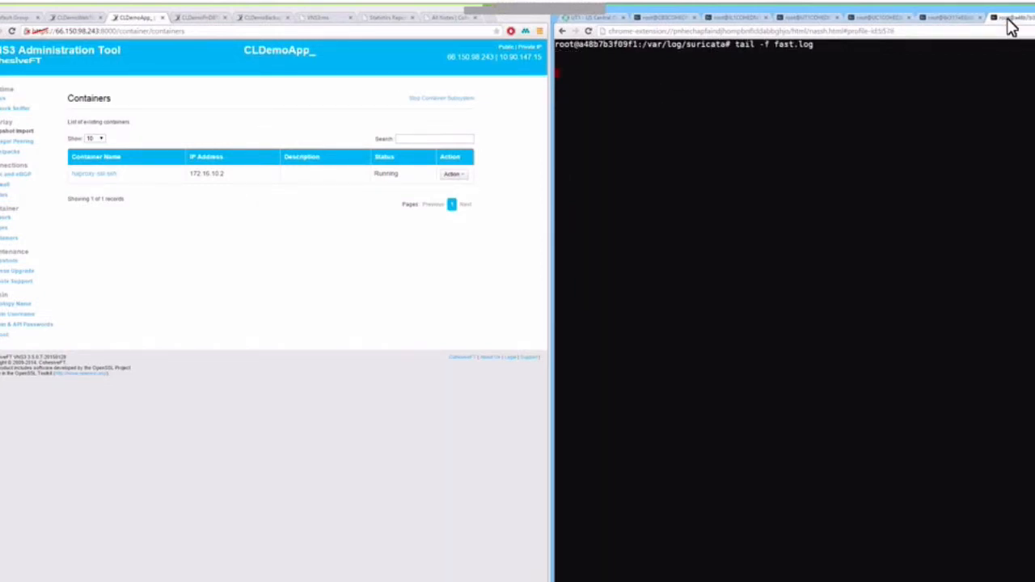
# Check the CLDemoPriDBTier manager page and the primary DB host's terminal.
pyautogui.click(201, 18)
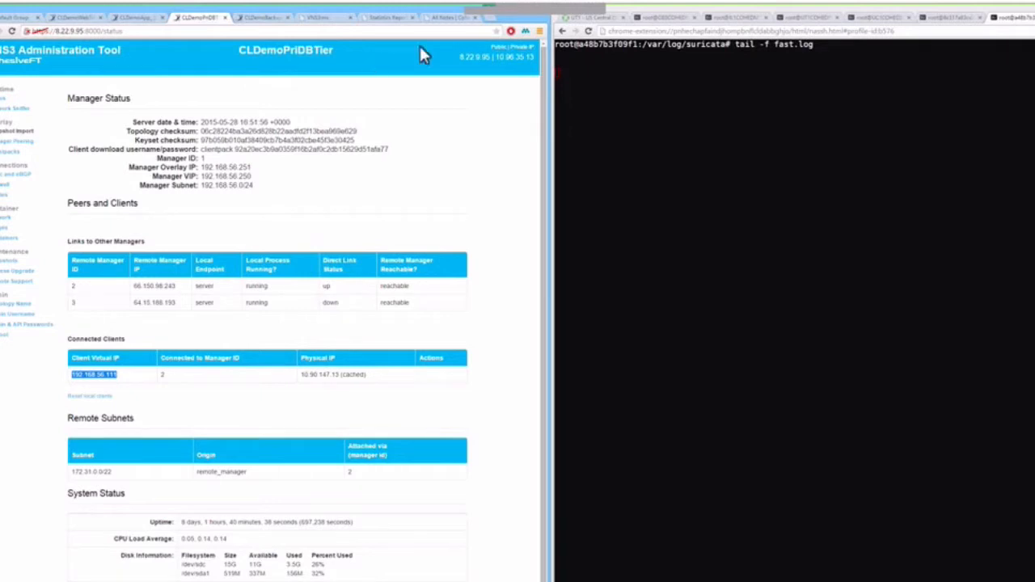
pyautogui.click(732, 18)
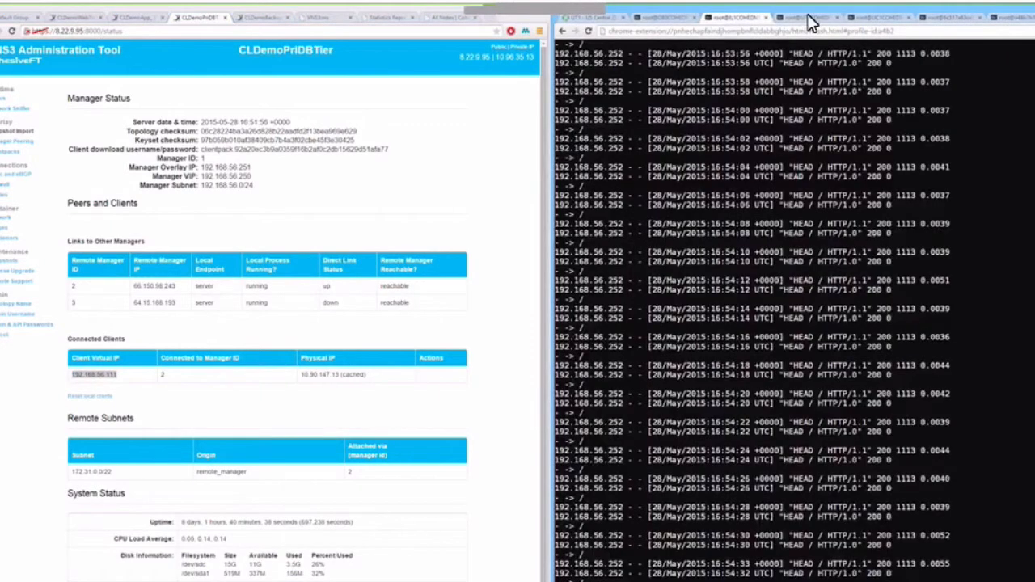
pyautogui.click(809, 18)
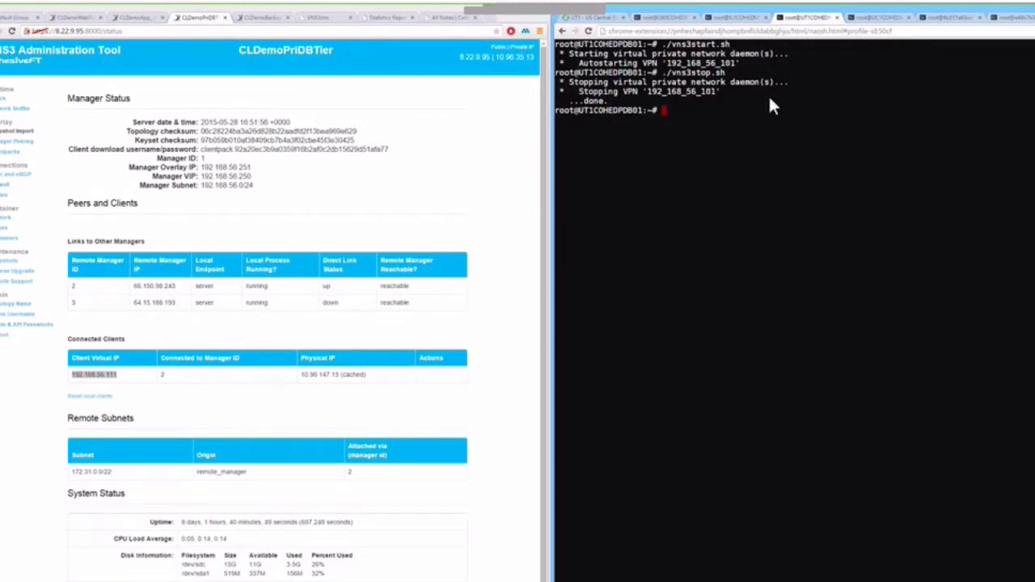
# Stop the backup DB host's VPN with ./vns3stop.sh, then reload the to-do list.
pyautogui.click(869, 20)
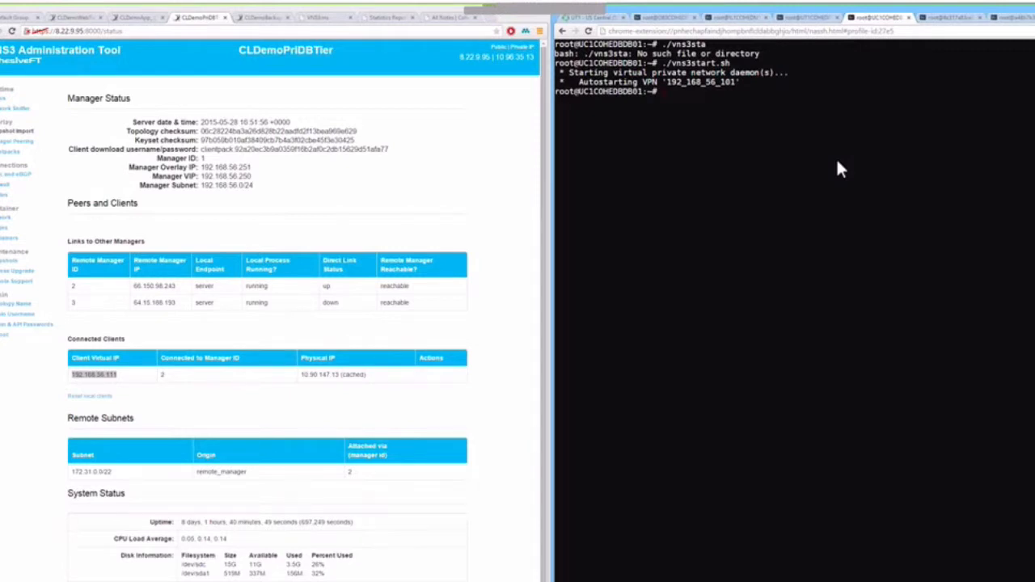
pyautogui.press('Up')
pyautogui.press('Left')
pyautogui.press('Left')
pyautogui.press('Left')
pyautogui.press('BackSpace')
pyautogui.press('BackSpace')
pyautogui.press('BackSpace')
pyautogui.write('op')
pyautogui.press('Return')
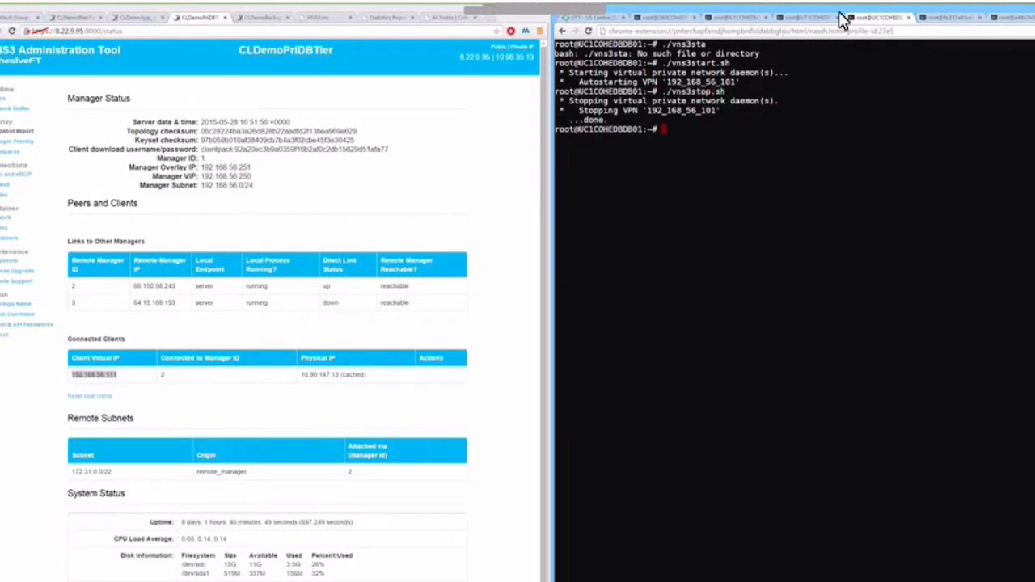
pyautogui.click(815, 19)
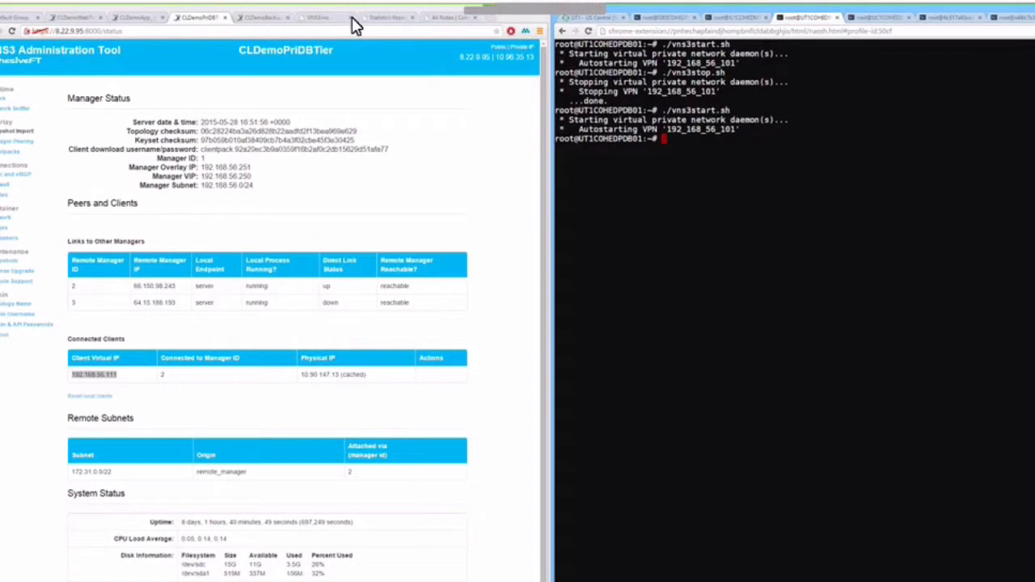
pyautogui.click(449, 18)
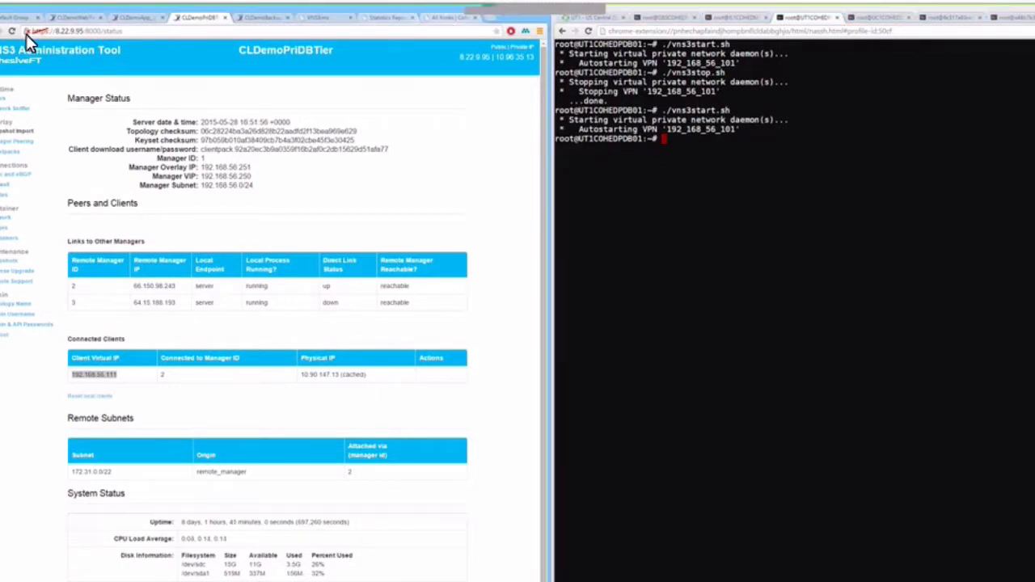
pyautogui.click(11, 30)
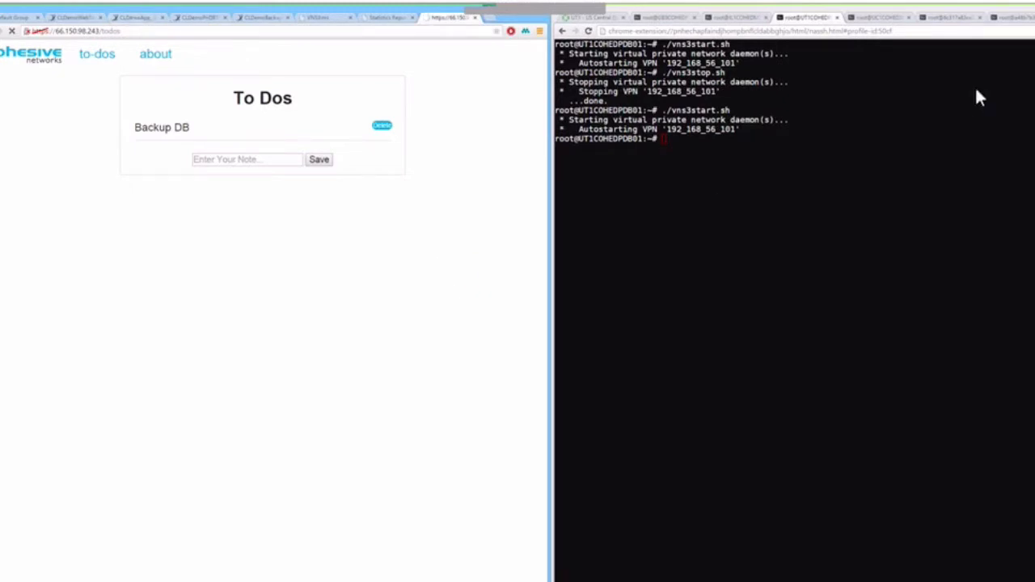
# Save the autofilled sample card number starting 5300 as a new to-do note.
pyautogui.click(1015, 20)
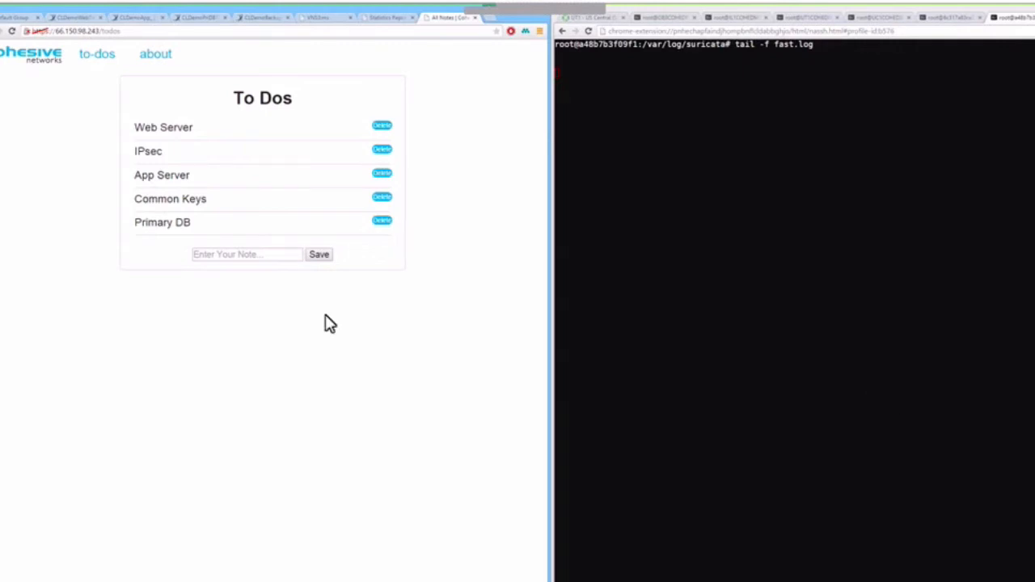
pyautogui.click(247, 255)
pyautogui.write('5300')
pyautogui.press('Down')
pyautogui.press('Return')
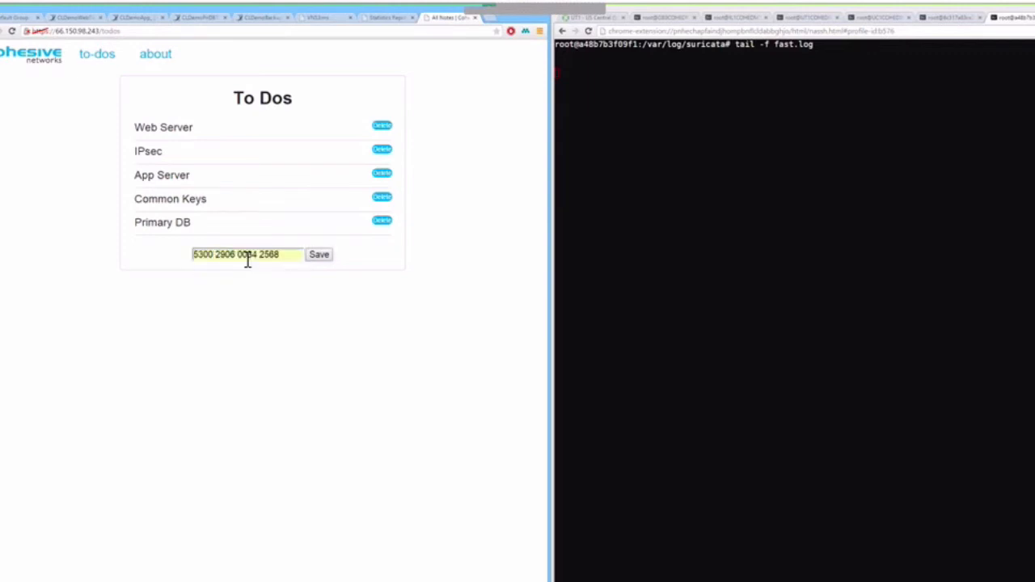
pyautogui.click(320, 256)
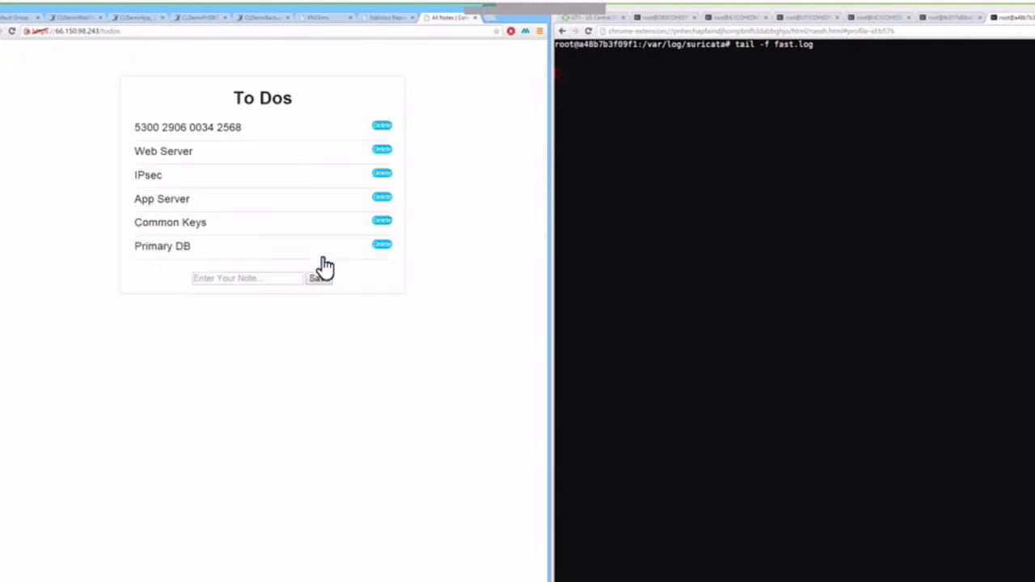